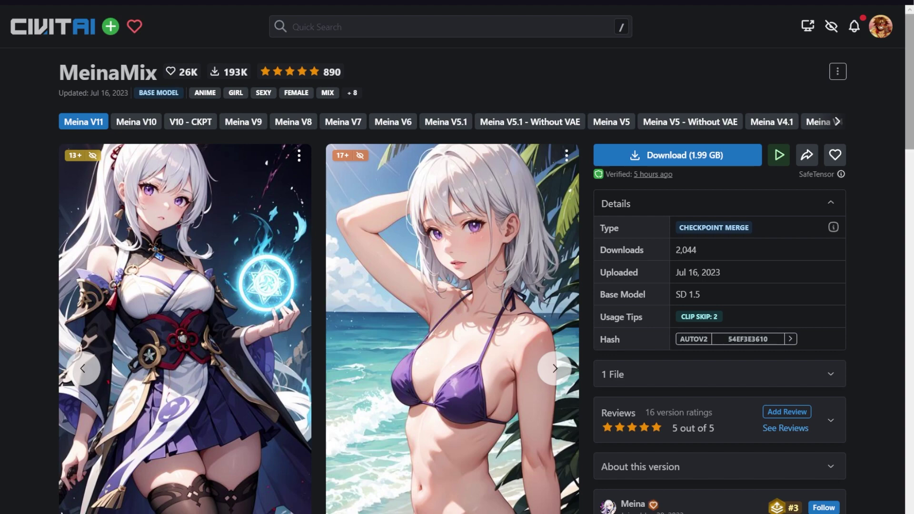
Read the MeinaMix description on Civitai, then scroll to the Deliberate checkpoint's description.
scroll(911, 113, down, 3)
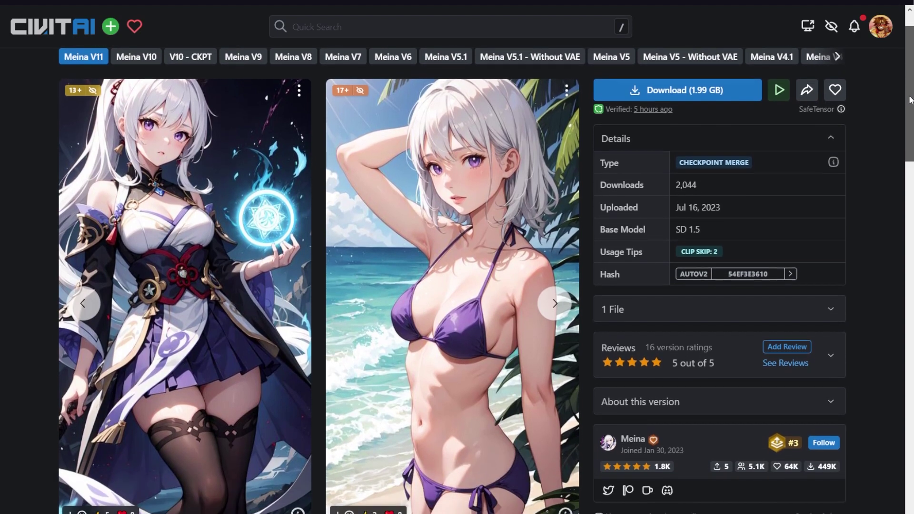
scroll(911, 113, down, 4)
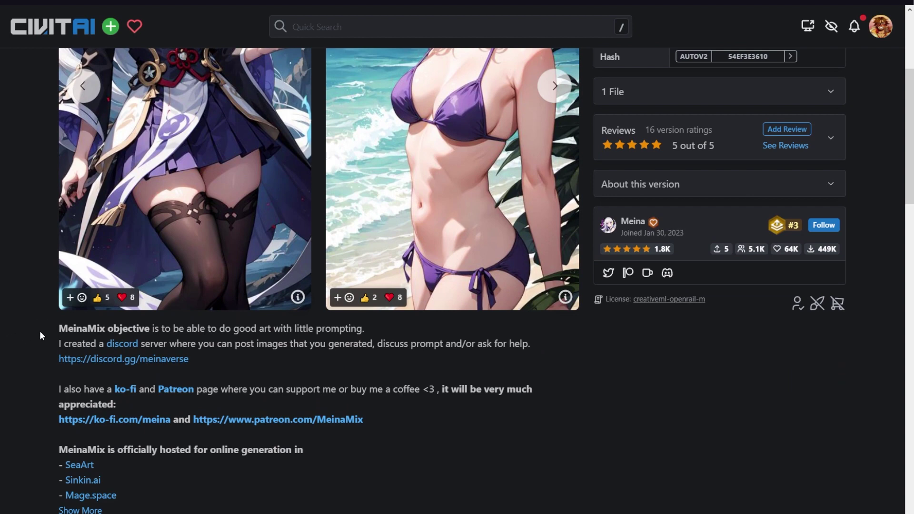
drag(60, 328, 358, 329)
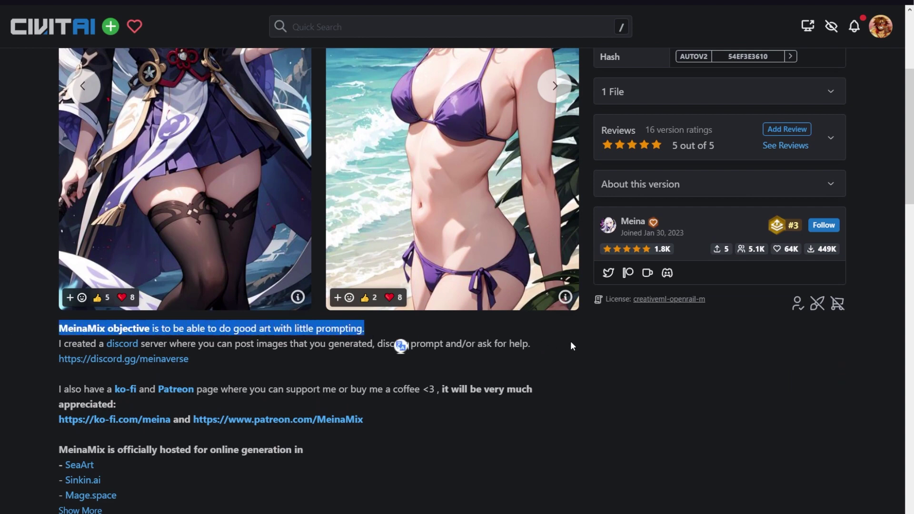
click(591, 343)
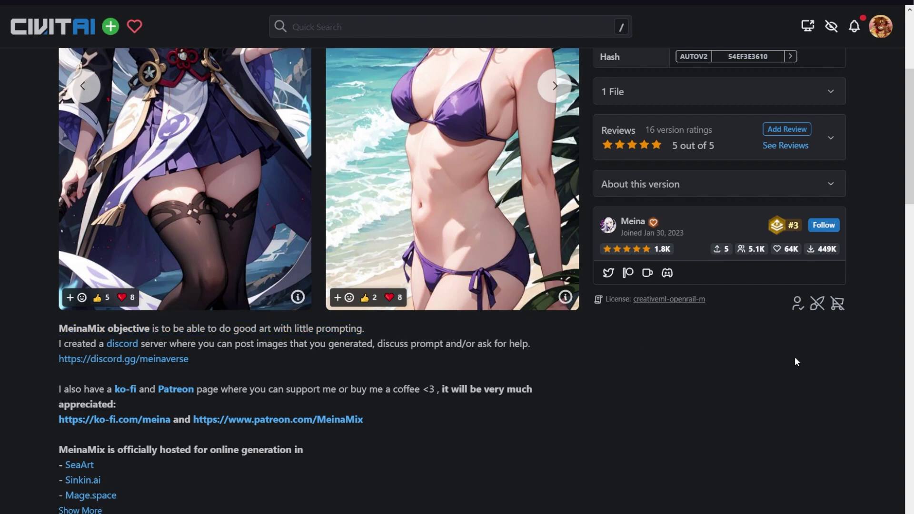
drag(909, 205, 909, 151)
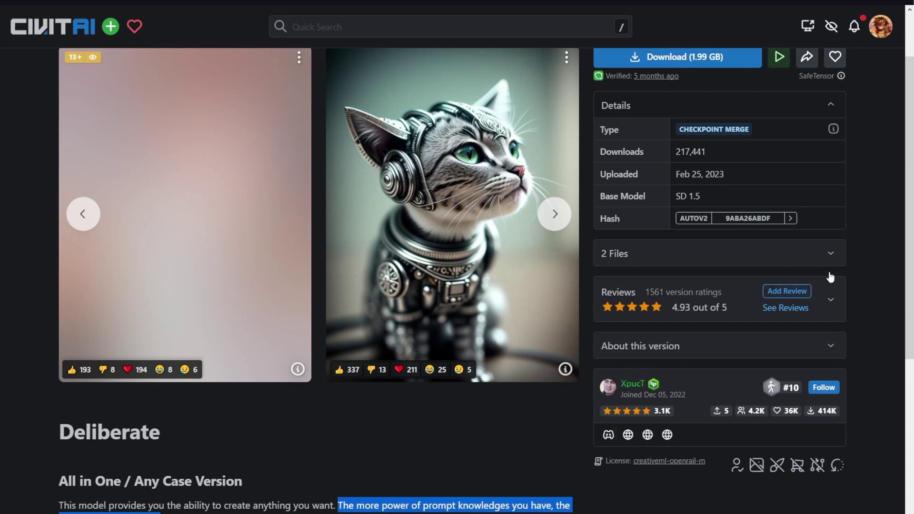
drag(908, 50, 908, 59)
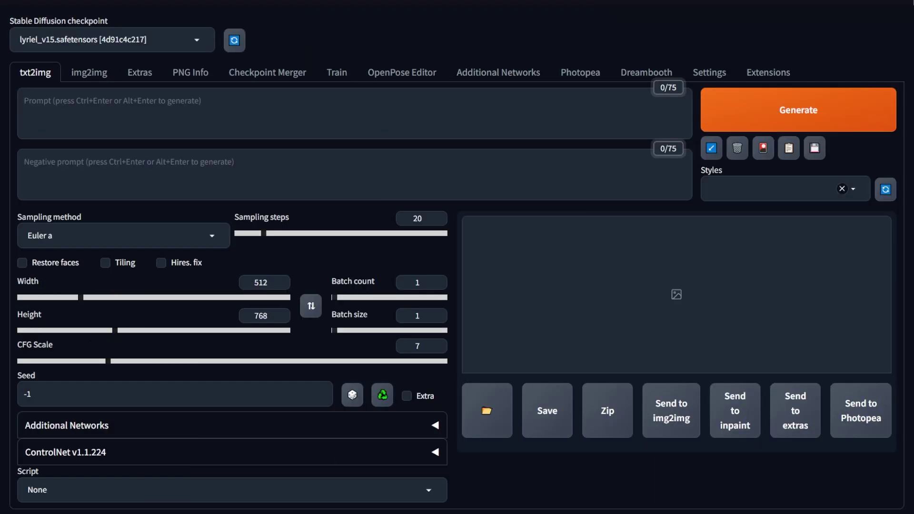
Generate a test image from the prompt 'woman' and view it full size.
click(419, 129)
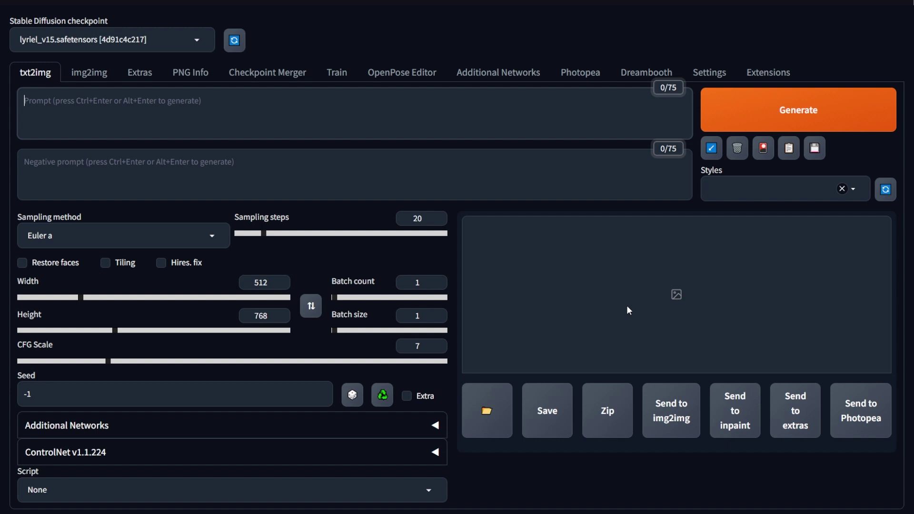
text(woman)
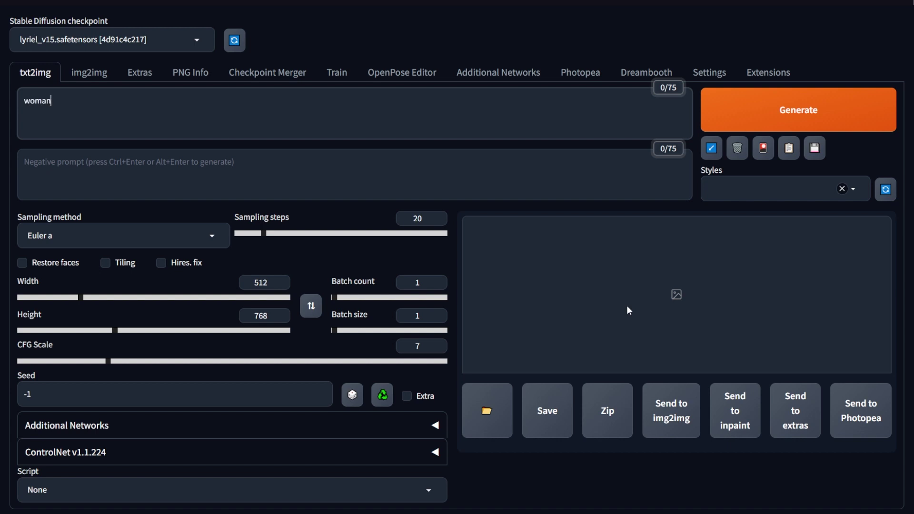
key(ctrl+Return)
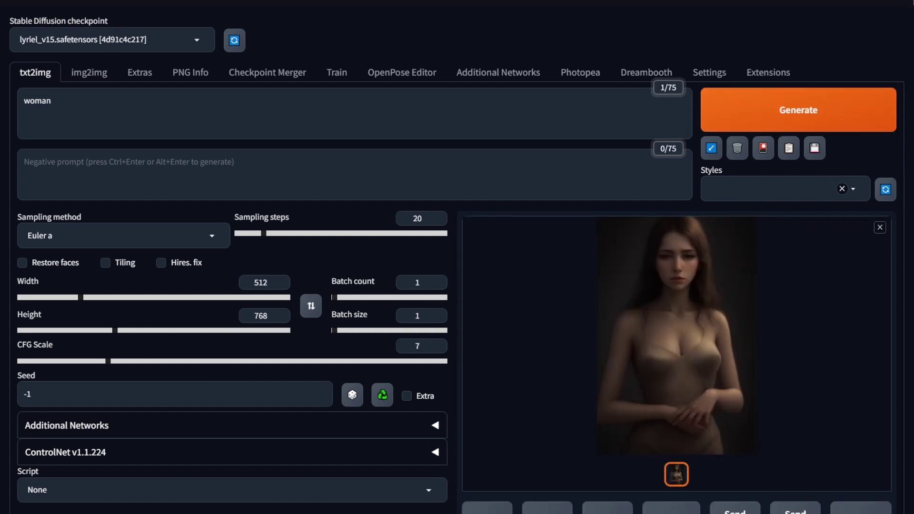
click(709, 420)
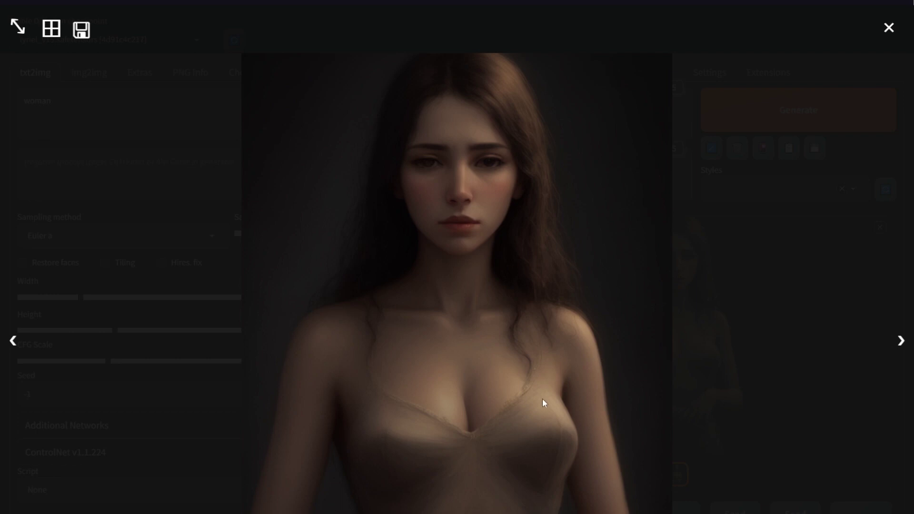
click(757, 380)
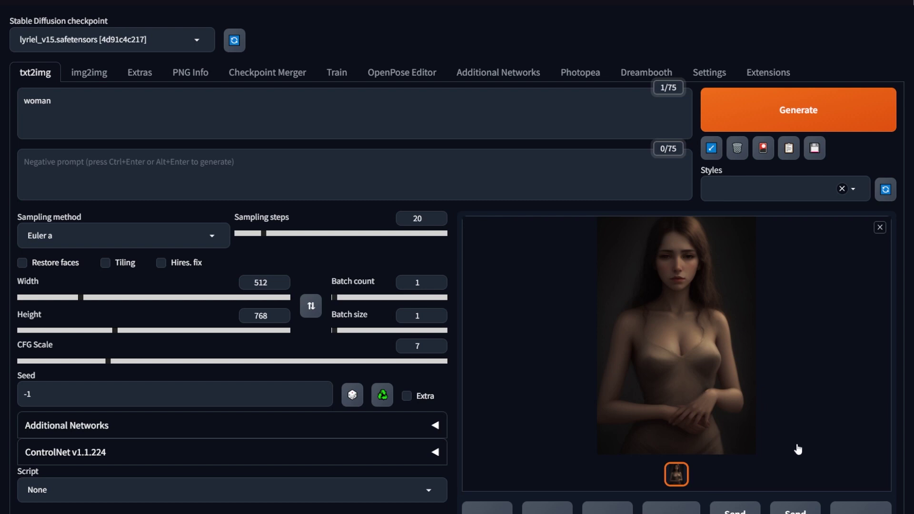
Extend the prompt with ', black hair, glasses, blue shirt, black shorts, high heeled shoes'.
click(215, 109)
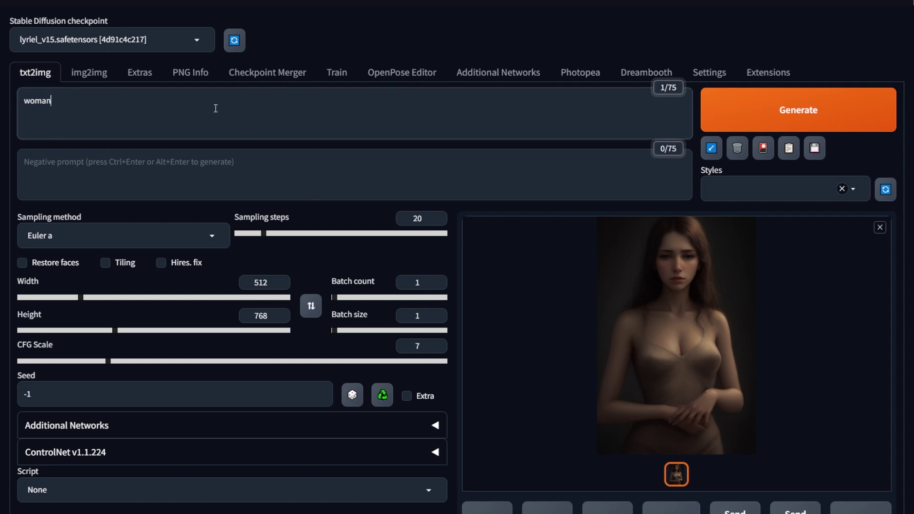
text(, black hair,)
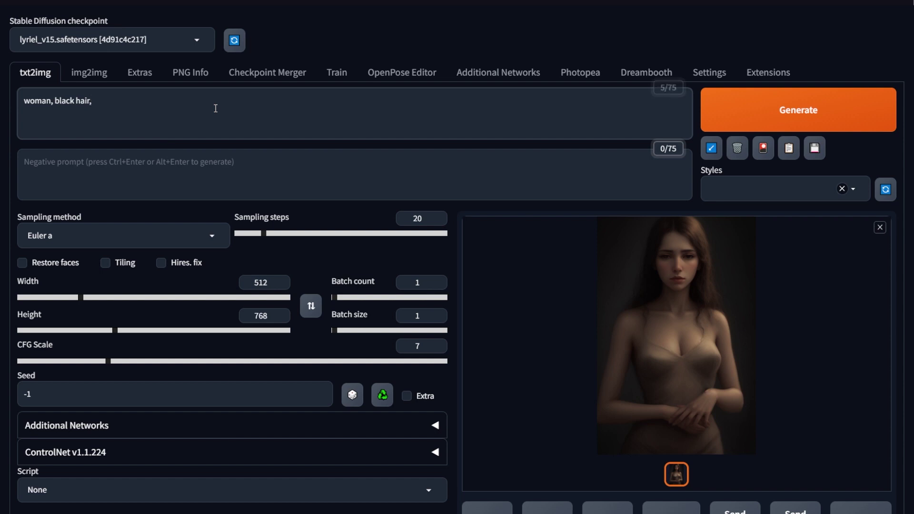
text( glasses, )
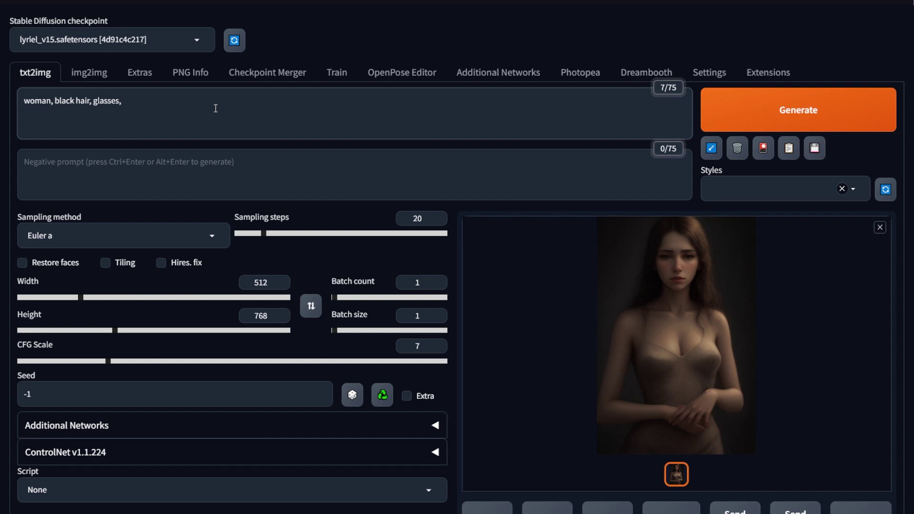
text(blue shirt, black s)
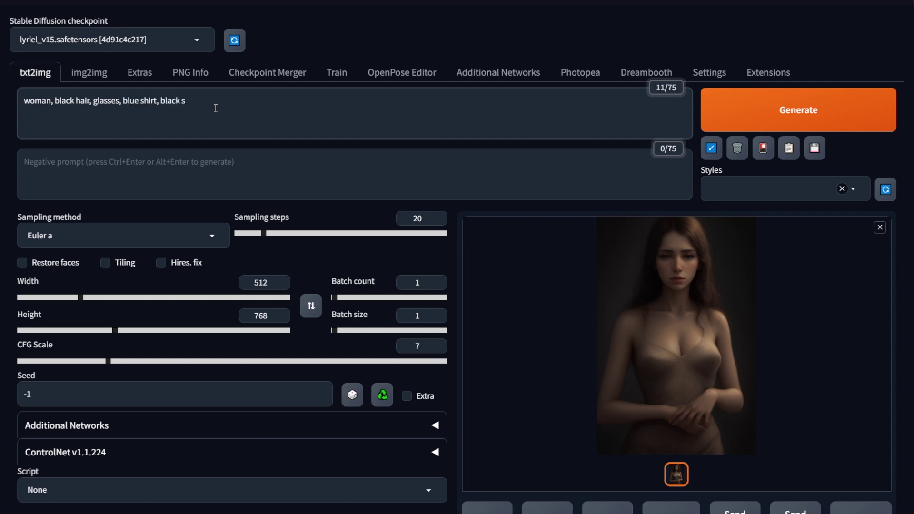
text(horts, high heeled shoes)
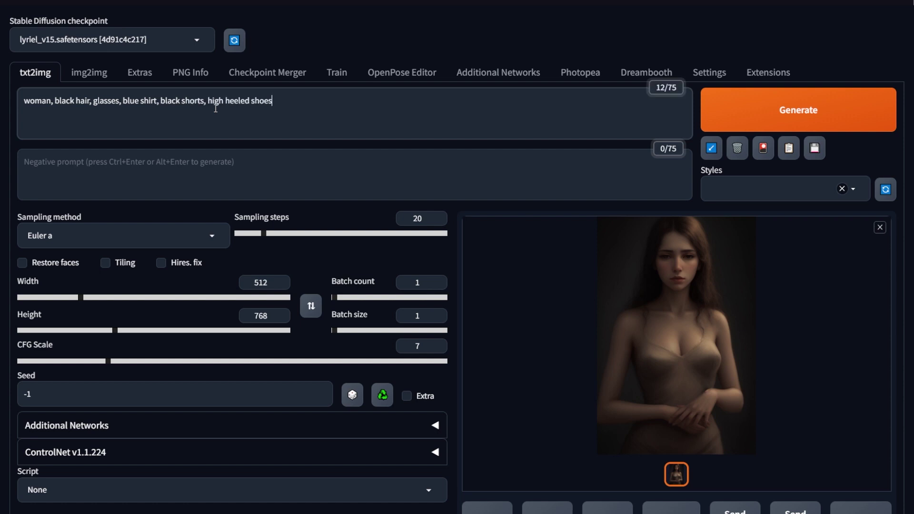
Generate an image from the expanded prompt and inspect it full size.
click(792, 123)
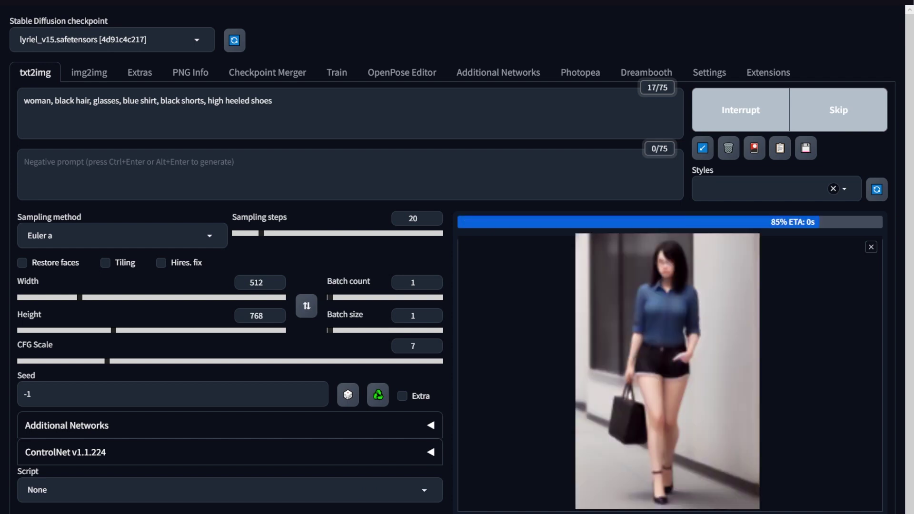
click(665, 387)
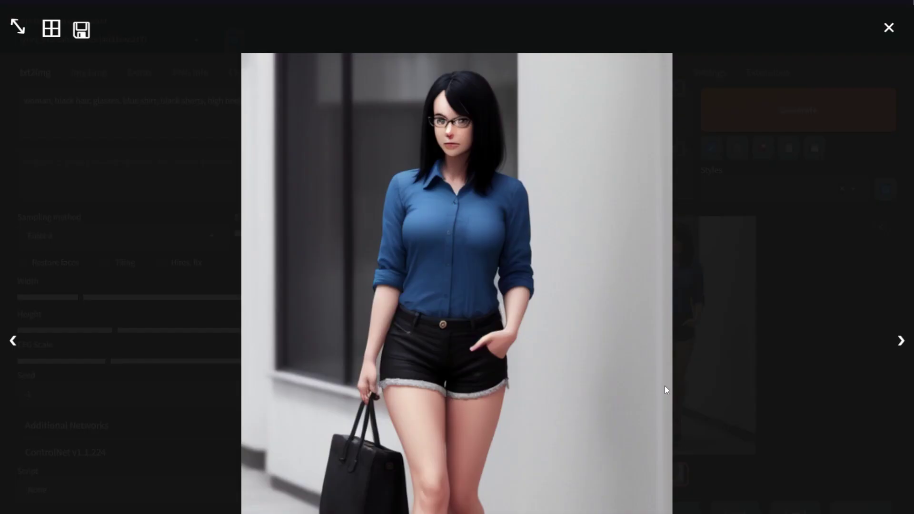
click(792, 399)
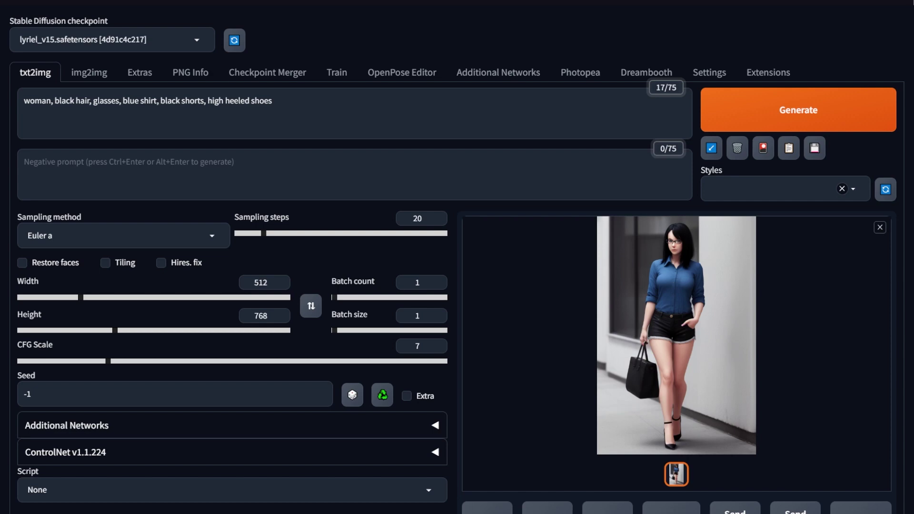
click(646, 297)
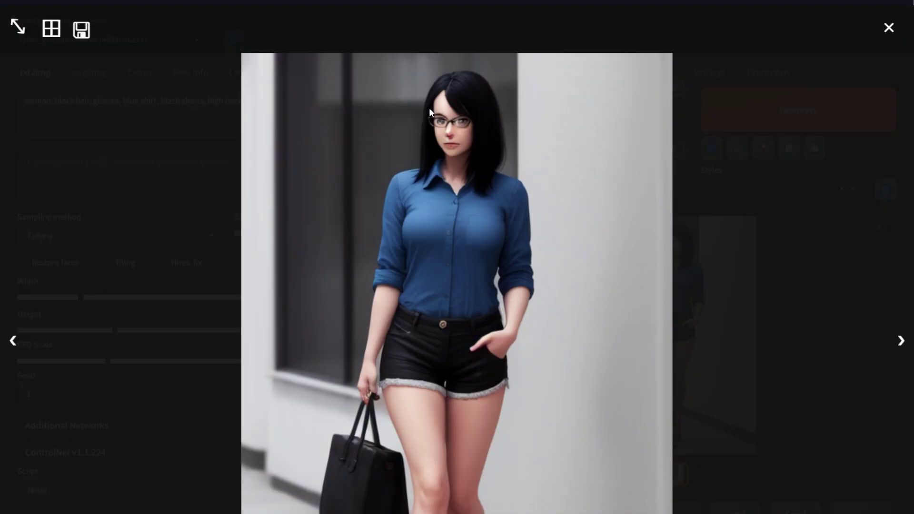
click(472, 149)
Enable Hires. fix with R-ESRGAN 4x+, 35 sampling steps and 15 hires steps.
click(161, 263)
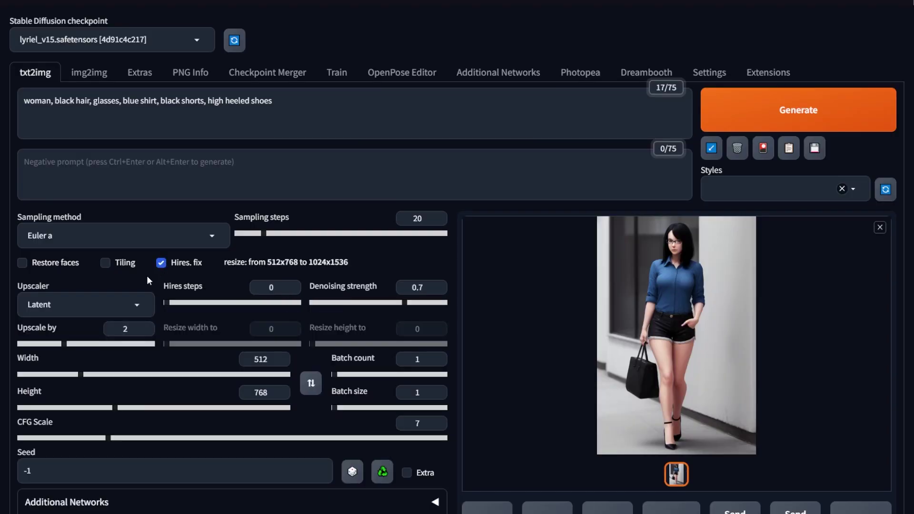
click(72, 302)
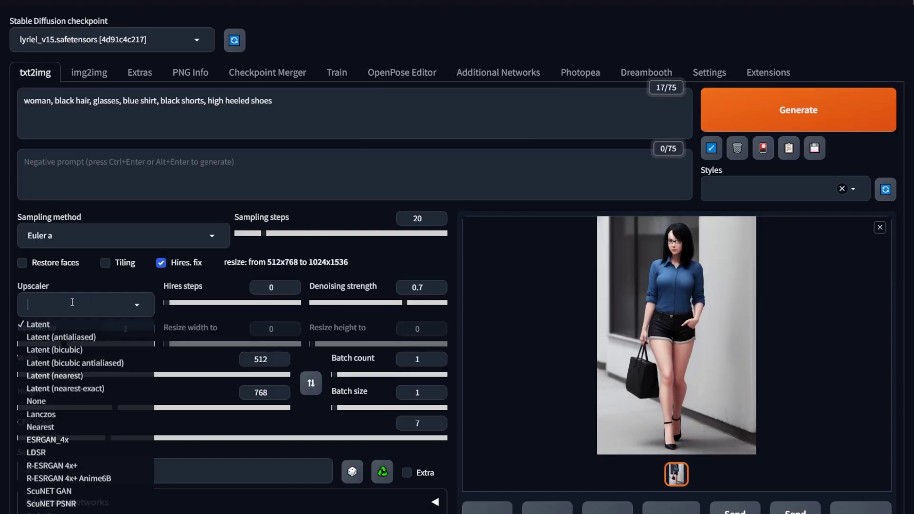
click(65, 466)
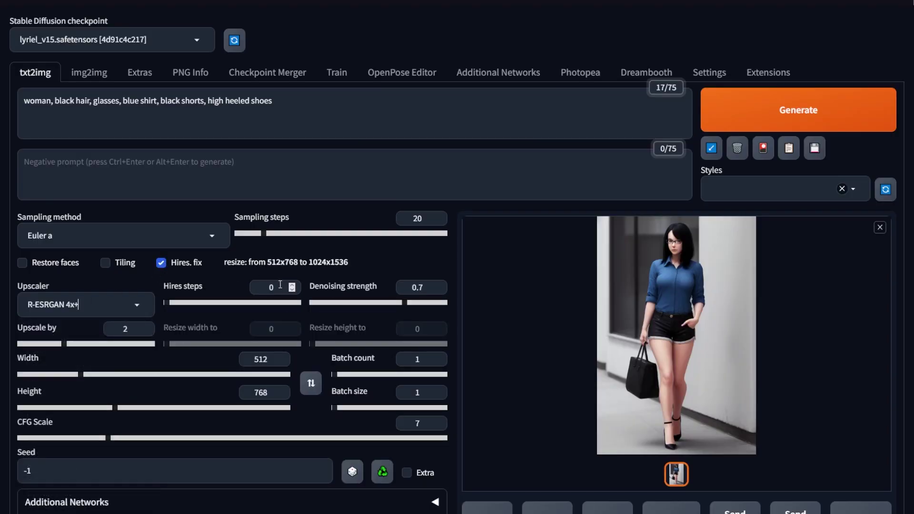
drag(428, 217, 392, 229)
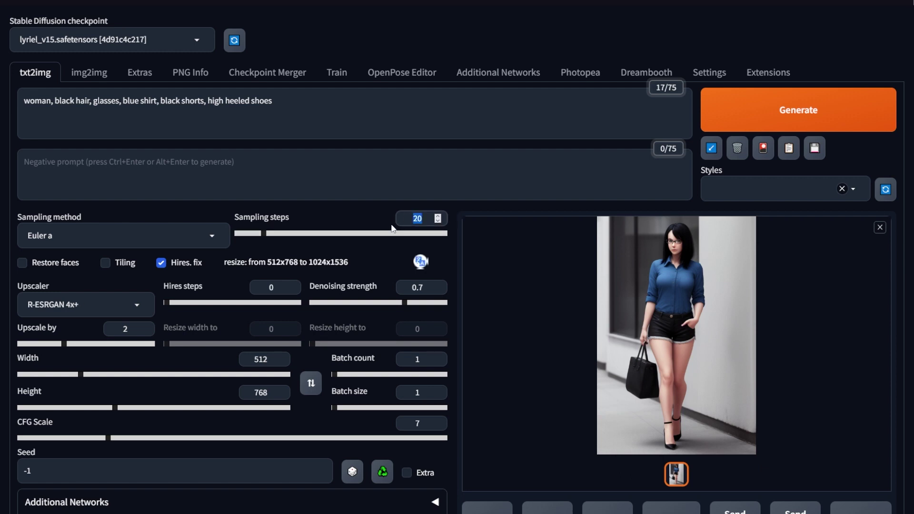
text(35)
double_click(271, 287)
text(15)
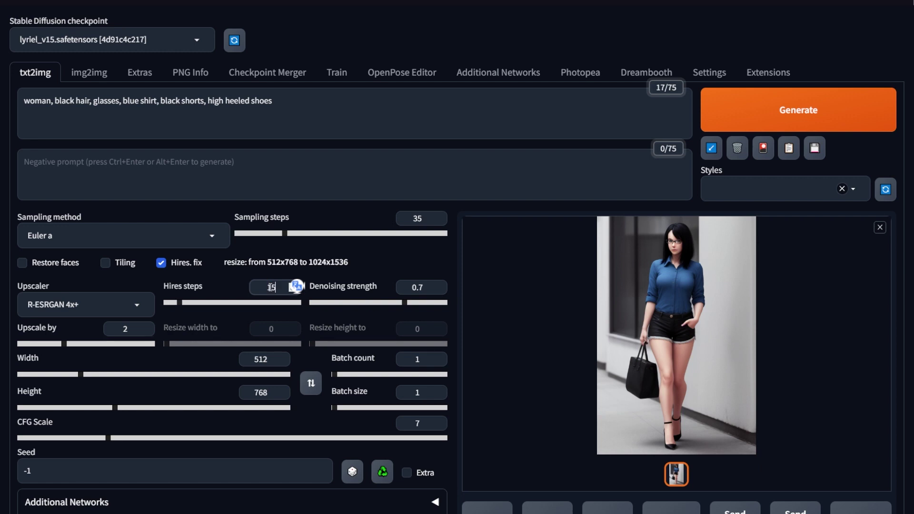
Generate and view the upscaled image, then paste a negative prompt against worst quality, zombie, sketch, comic.
click(810, 114)
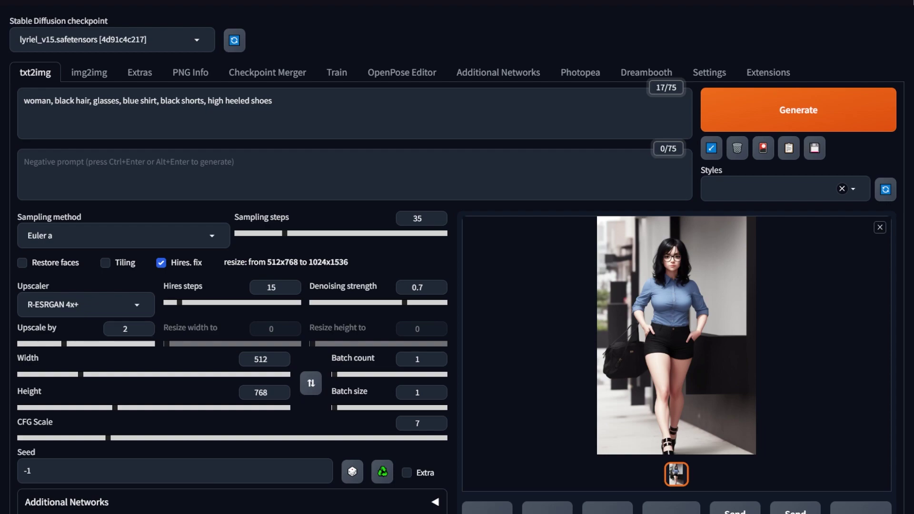
click(692, 393)
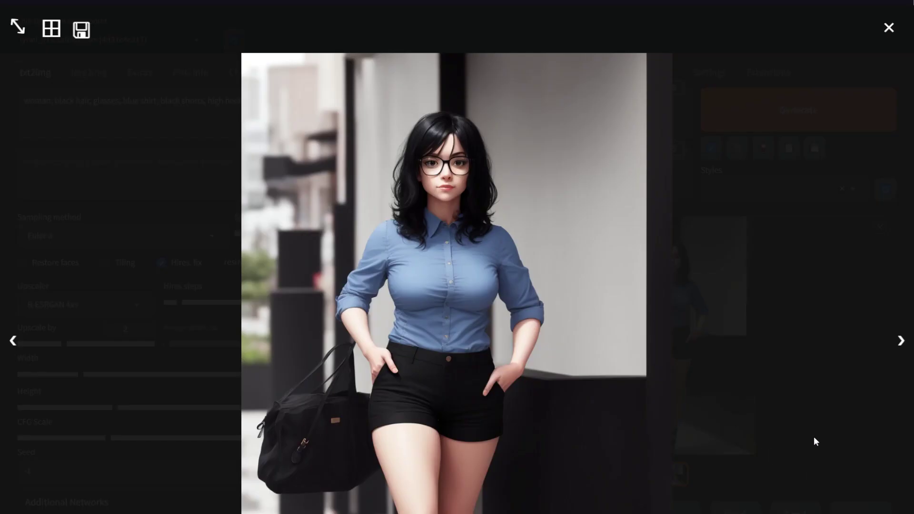
click(801, 401)
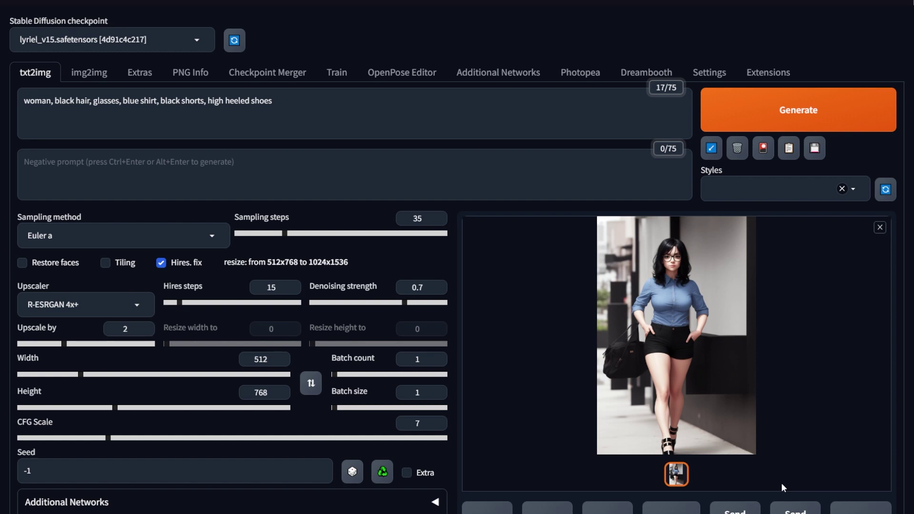
text((worst quality:2, low quality:2), (zombie, sketch, interlocked fingers, comic))
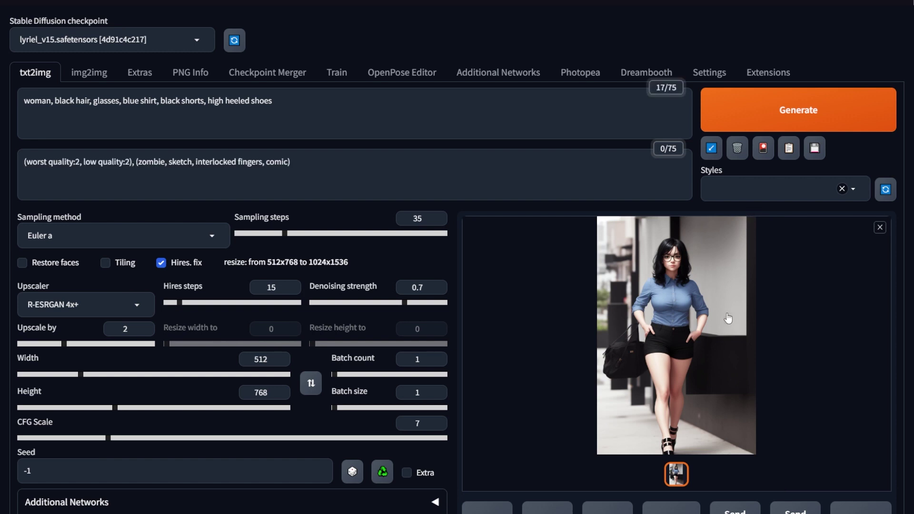
Replace the trailing negative terms with 'text, simple background, missing fingers, extra fingers, nsfw, watermark'.
drag(308, 165, 20, 165)
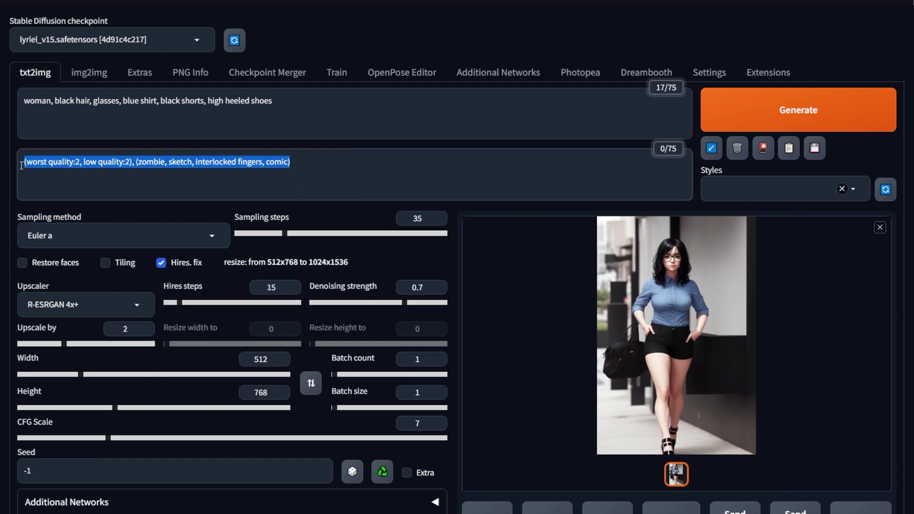
key(Right)
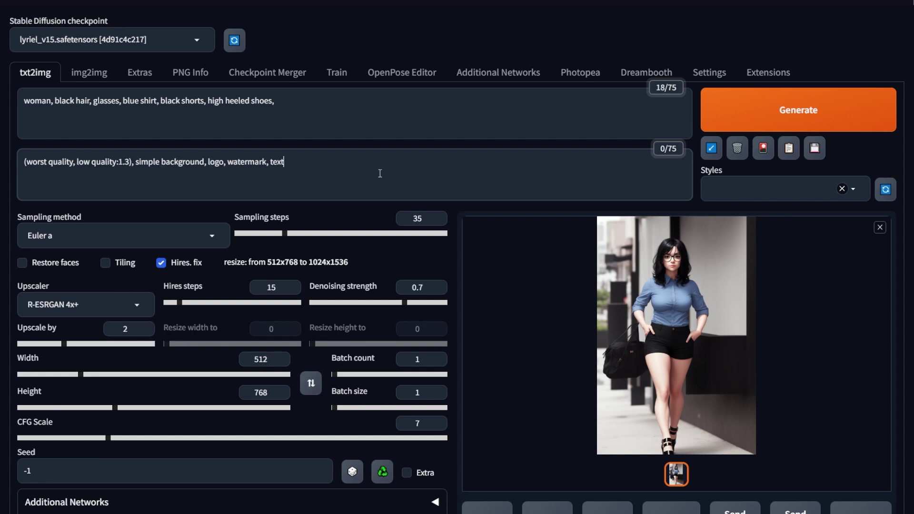
drag(293, 173, 25, 185)
click(182, 185)
click(308, 179)
drag(122, 163, 133, 164)
click(135, 163)
click(310, 185)
shift+click(136, 163)
key(BackSpace)
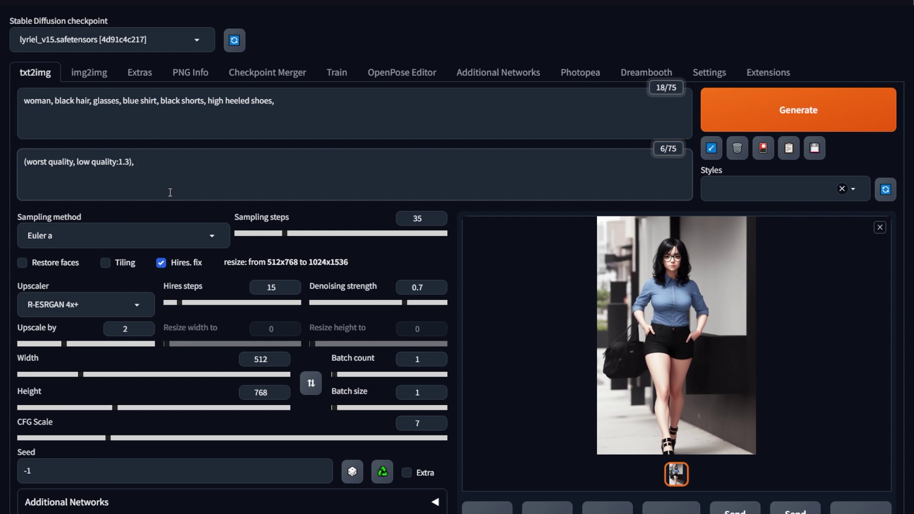
text(text, simple background, )
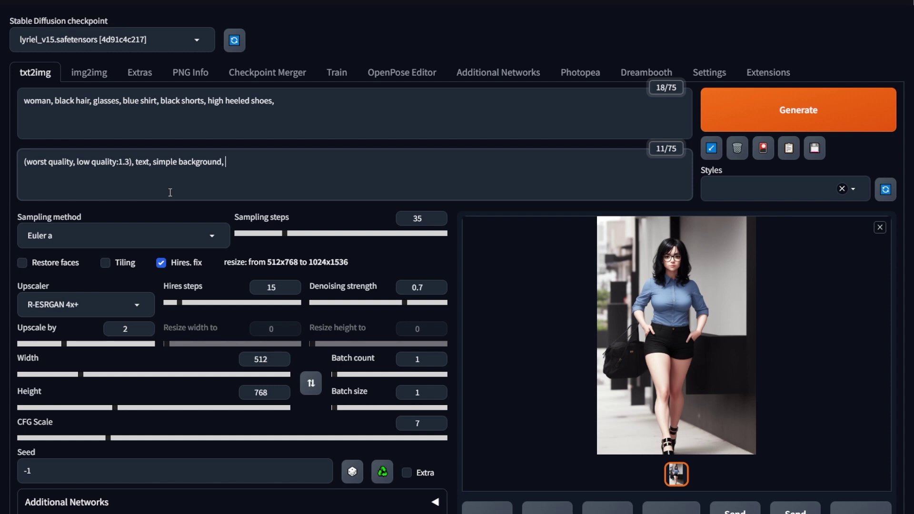
text(missing fingers, extra fingers,)
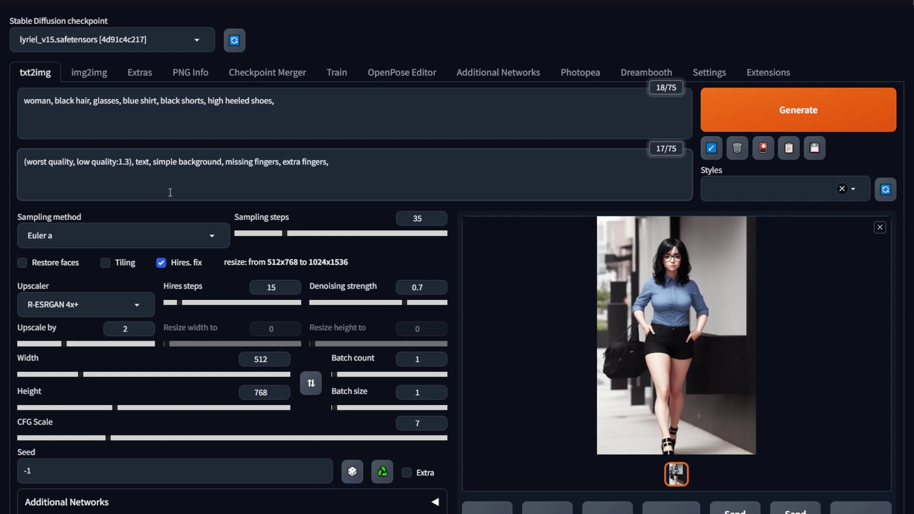
text( nsfw, watermark)
Turn off Hires. fix, generate the image, and view it full size.
click(159, 263)
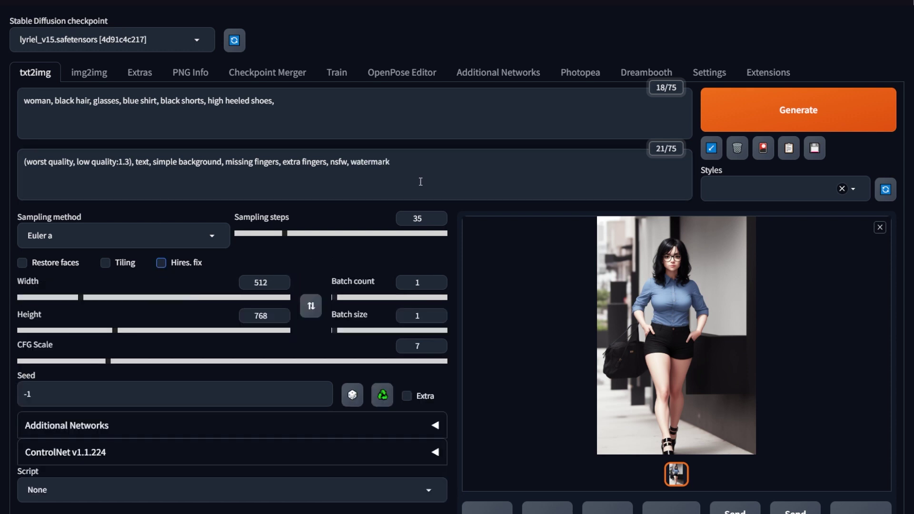
click(789, 112)
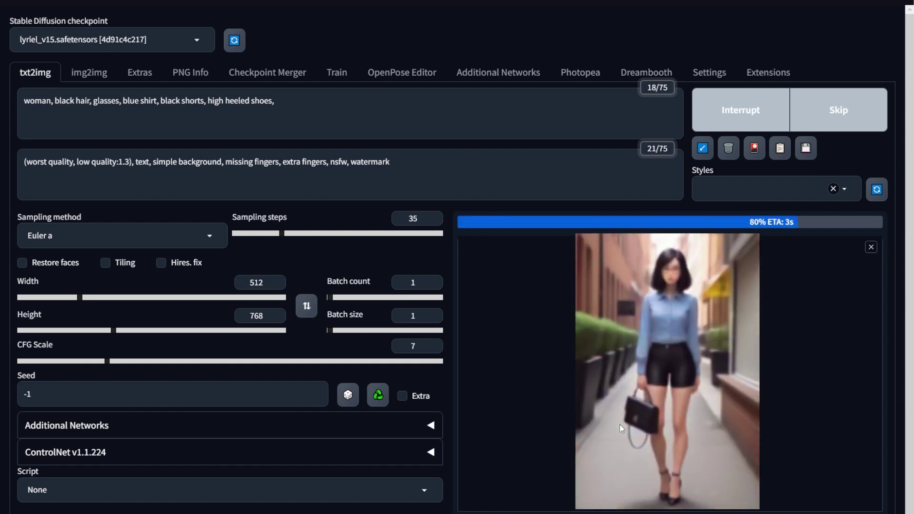
click(677, 373)
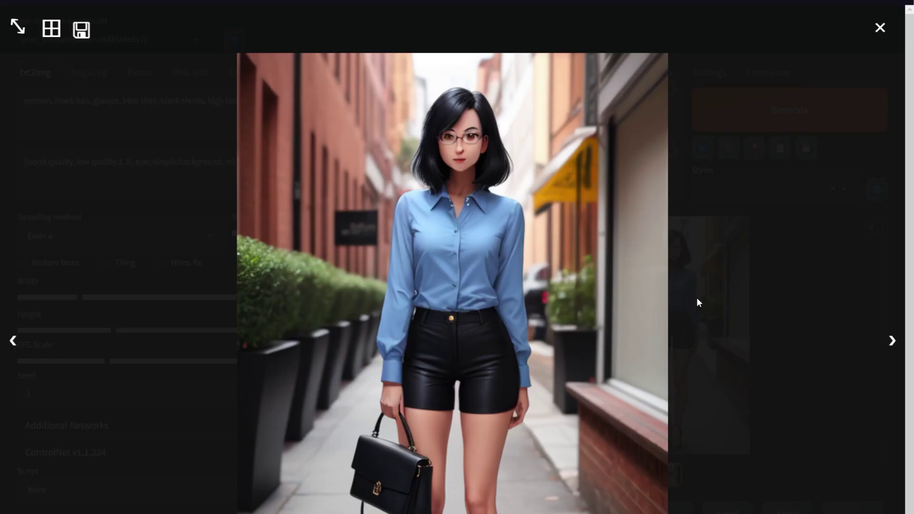
Save the current prompts as a style named 'Negatives'.
click(435, 144)
click(729, 149)
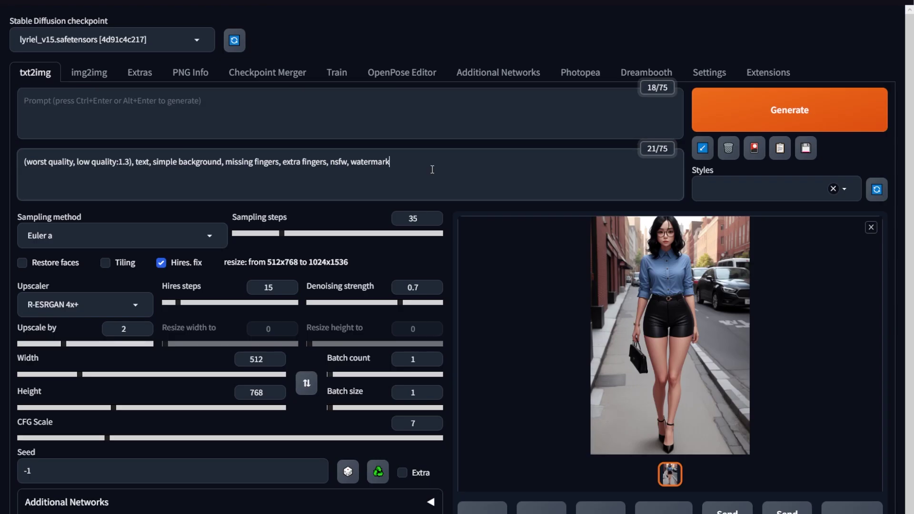
click(806, 148)
text(Negatives)
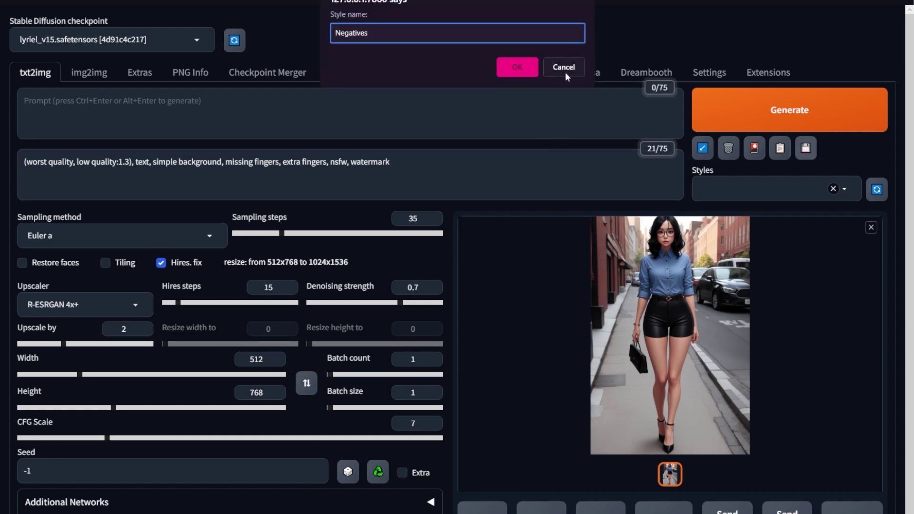
key(Return)
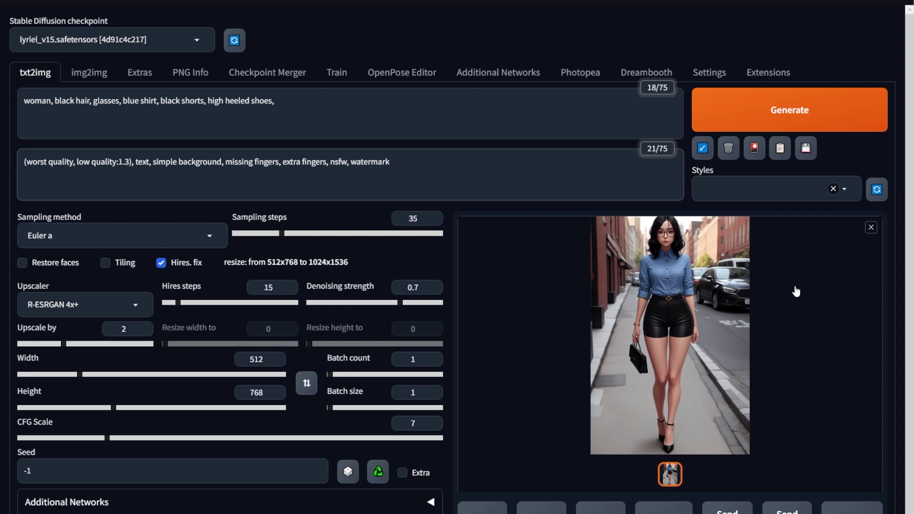
click(340, 104)
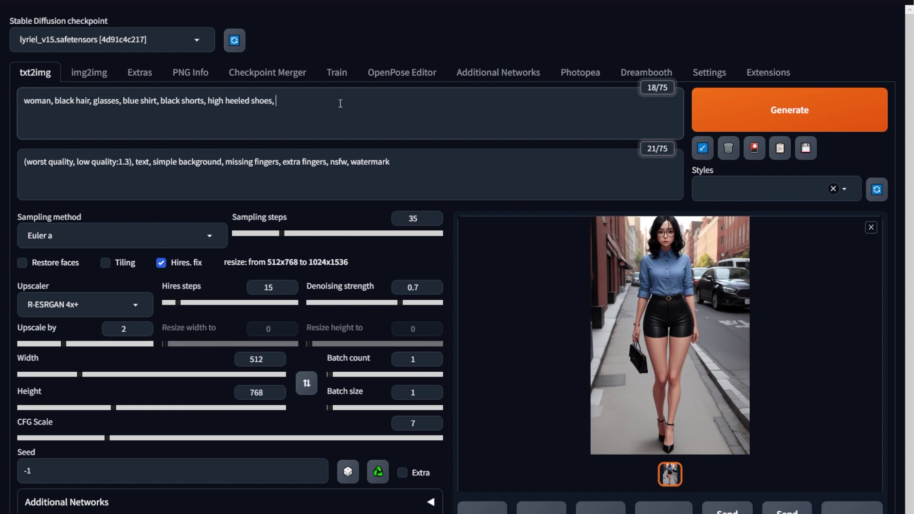
Append 'evening, rainy, cloudy sky, street background, shot from side' and generate the image.
text(evening, rainy, cloudy)
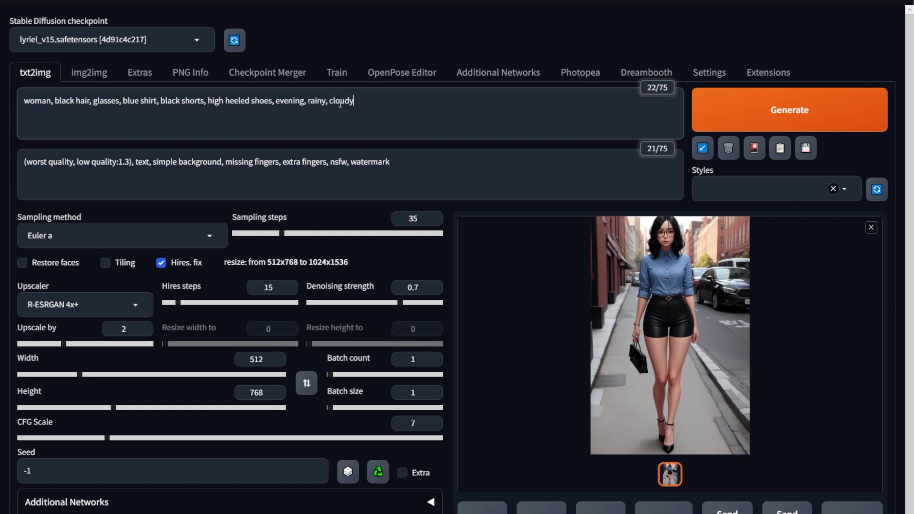
text( sky, street background, shot)
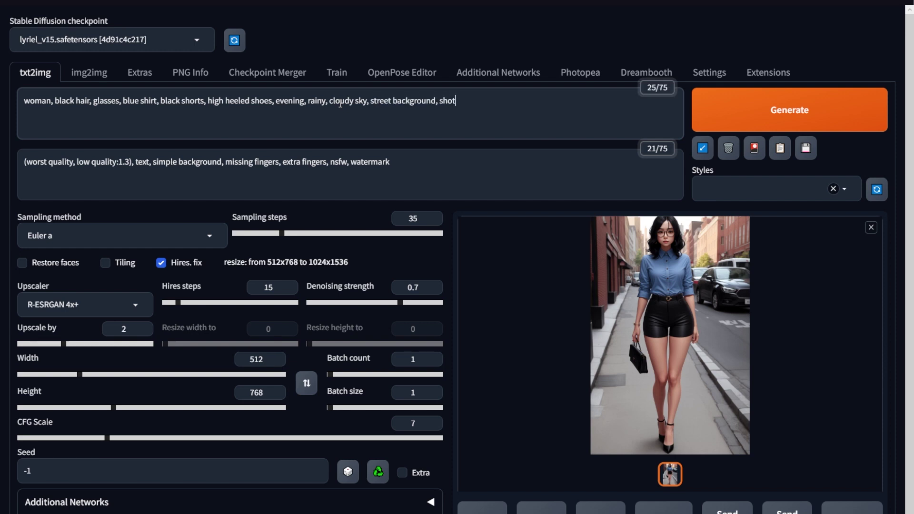
text( from side)
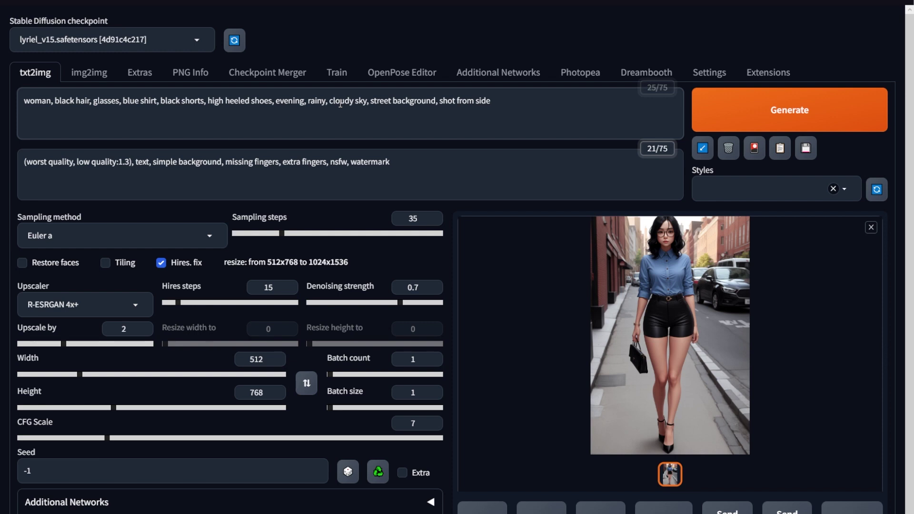
click(770, 111)
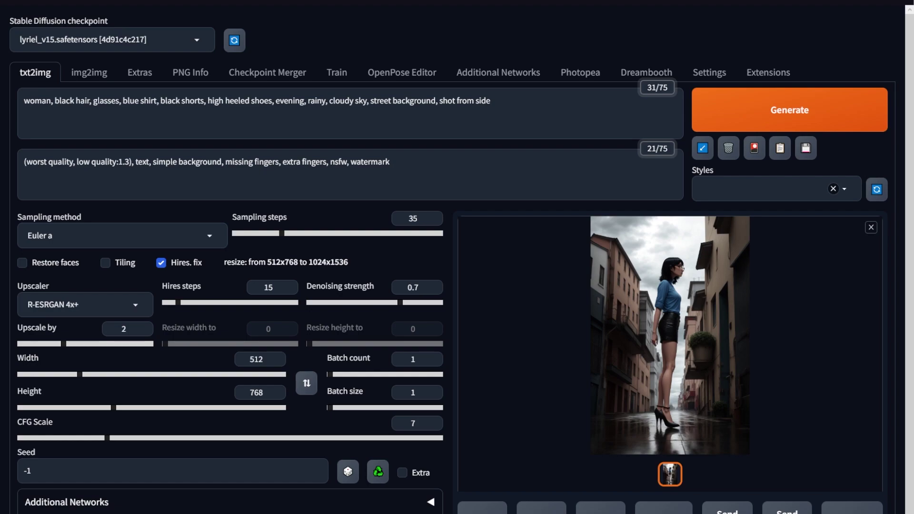
click(698, 378)
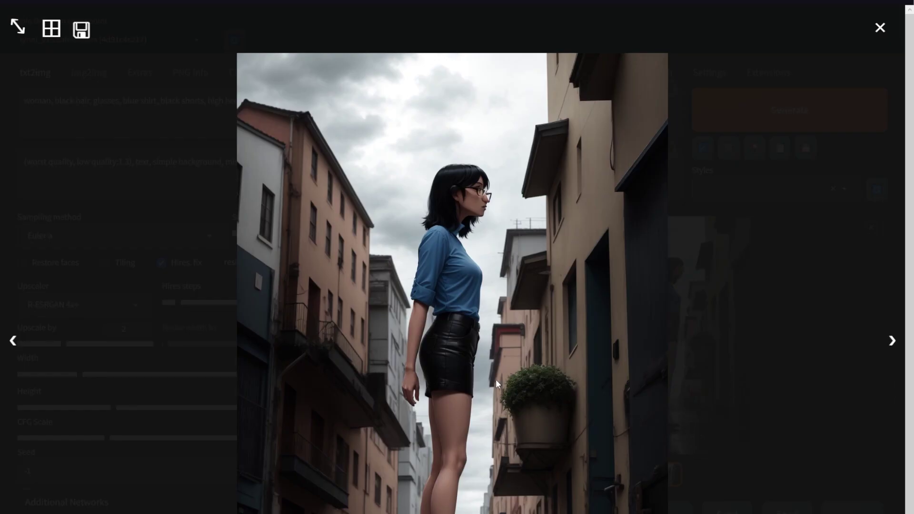
click(708, 404)
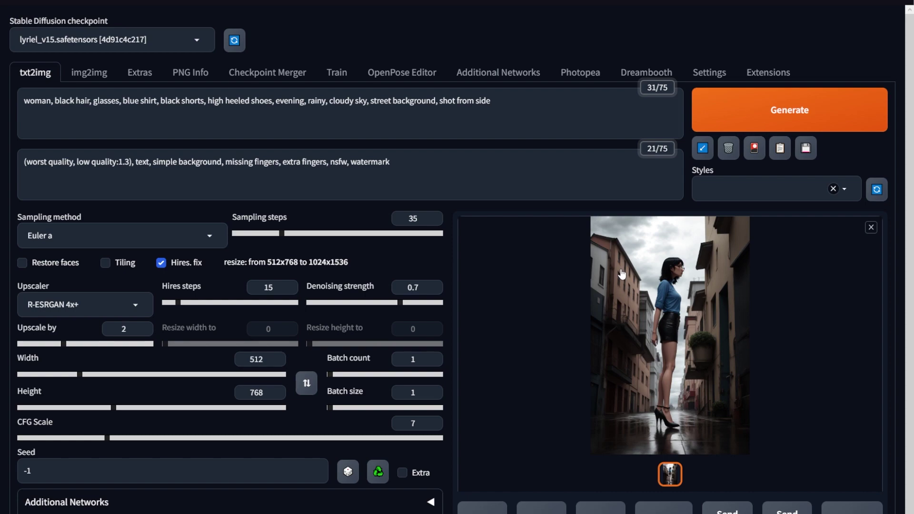
click(648, 391)
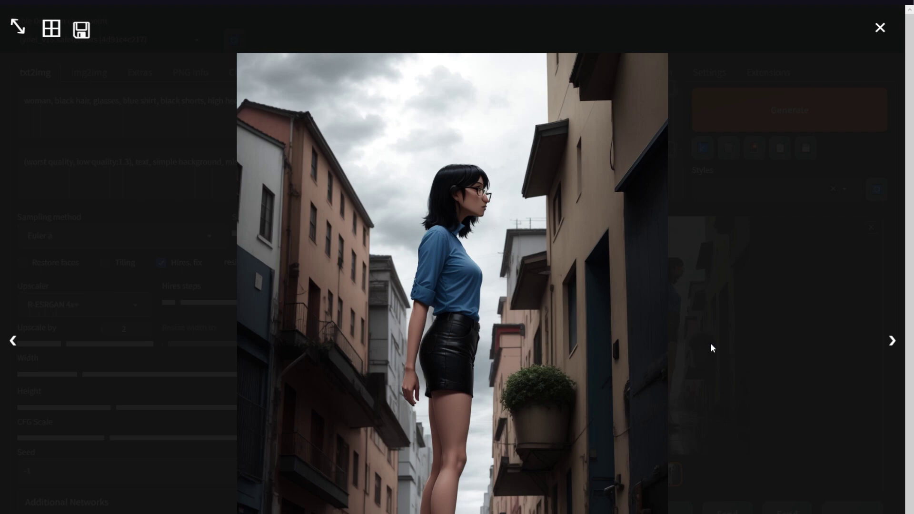
click(779, 371)
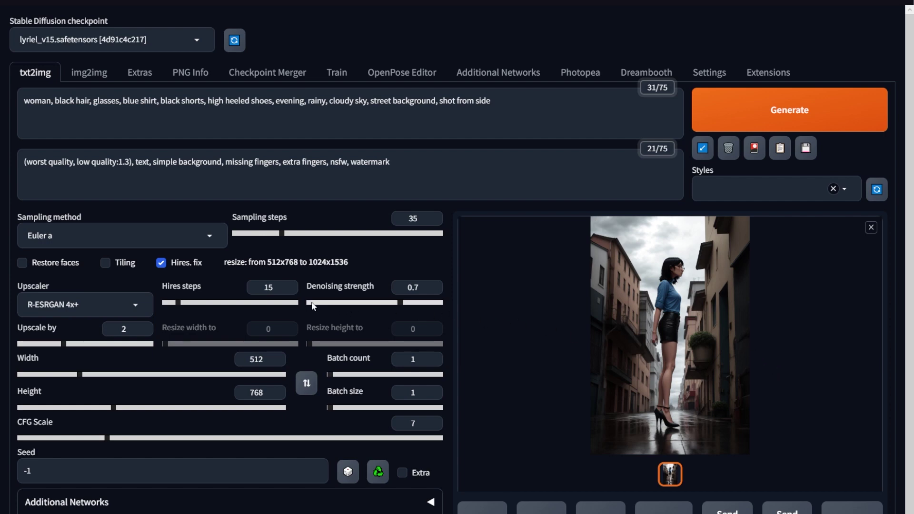
click(687, 362)
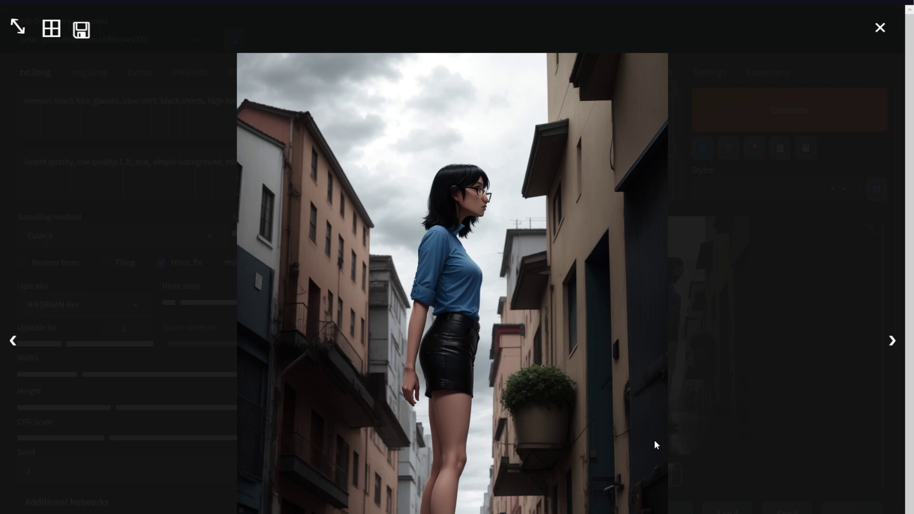
Weight rainy as (rainy:1.2) with 'shot from front', then generate and preview the image.
click(596, 408)
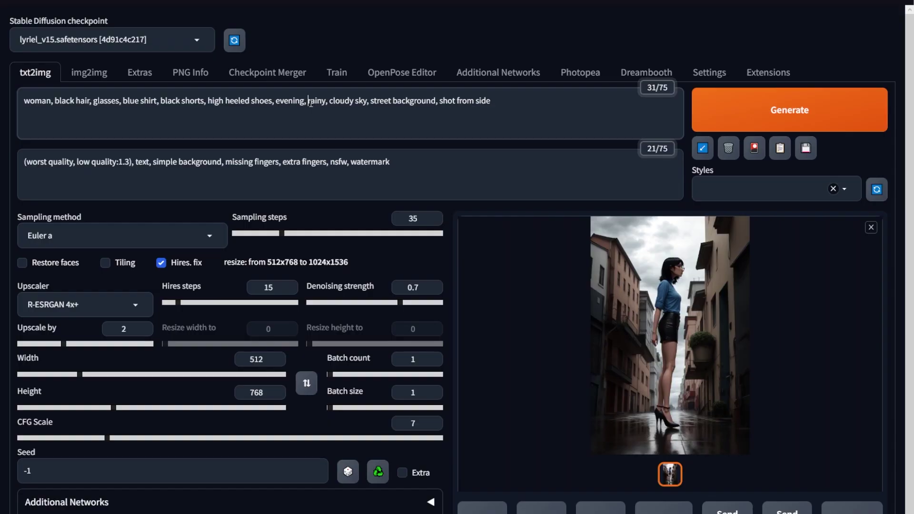
click(309, 102)
drag(311, 103, 327, 104)
key(ctrl+Up)
key(ctrl+Up)
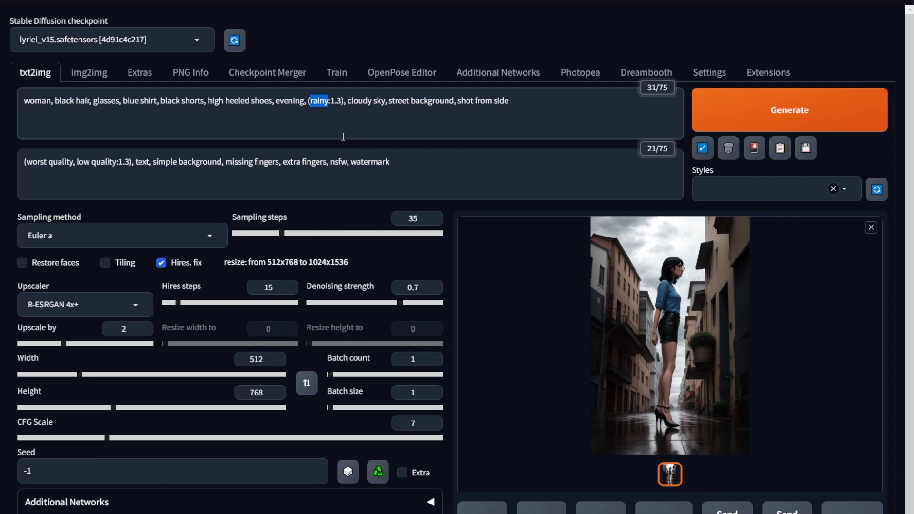
key(ctrl+Down)
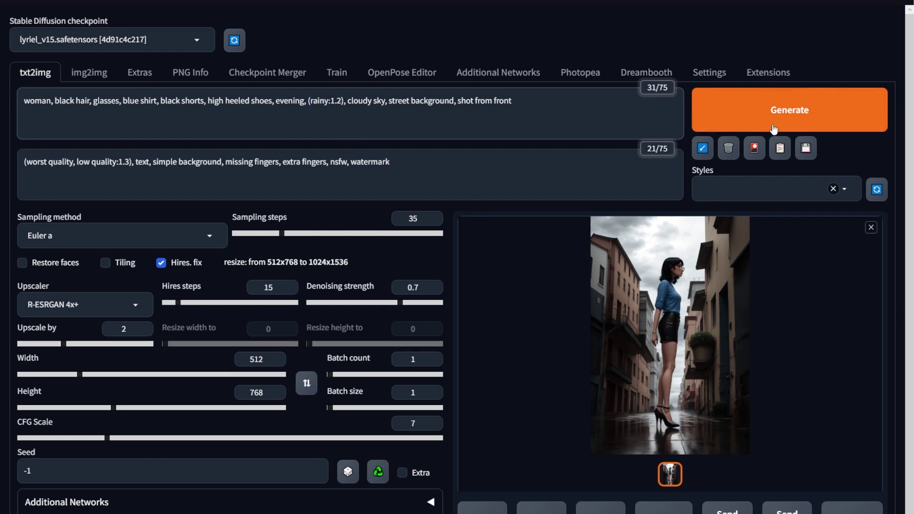
click(790, 110)
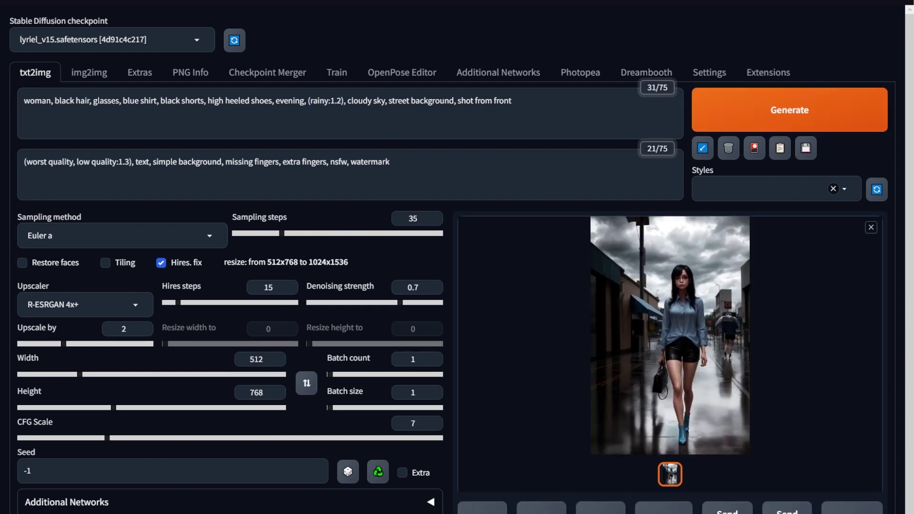
click(663, 318)
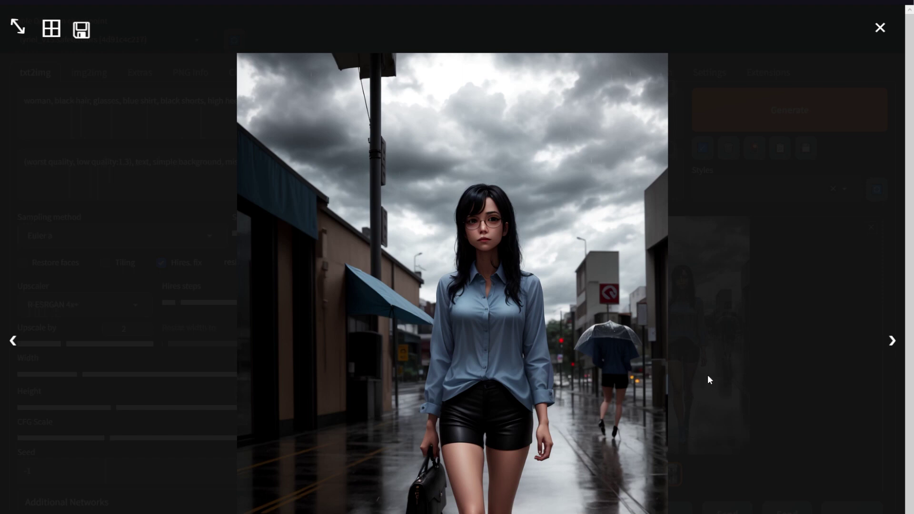
click(748, 377)
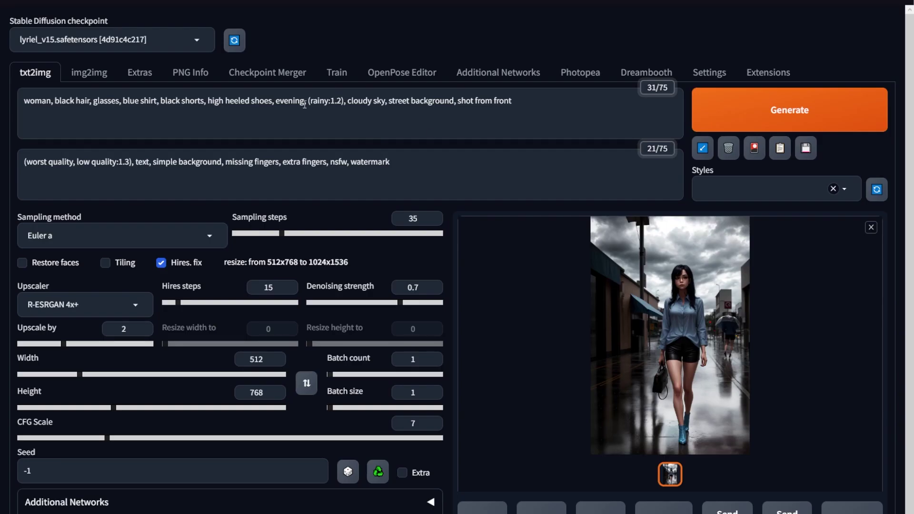
Replace (rainy:1.2) with 'raindrops, rainy day, rain', generate, and view the umbrella image.
drag(307, 102, 344, 102)
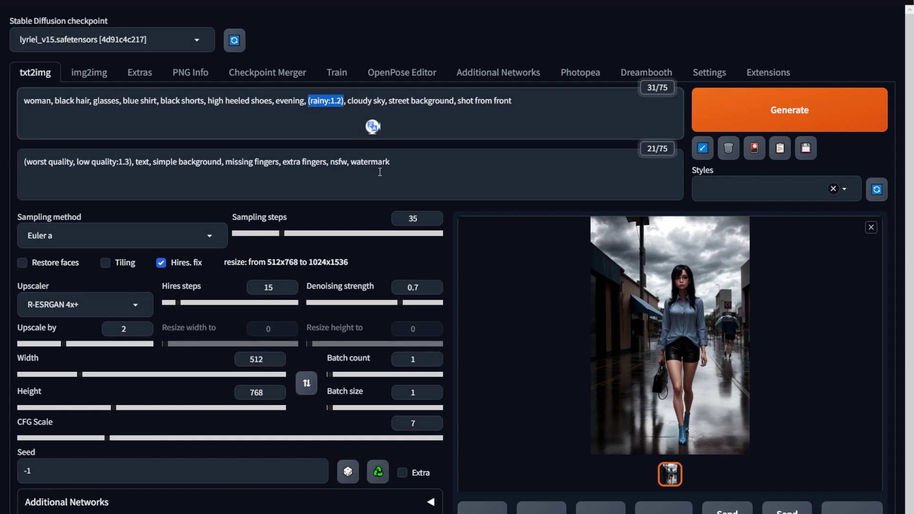
text(raindrops, r)
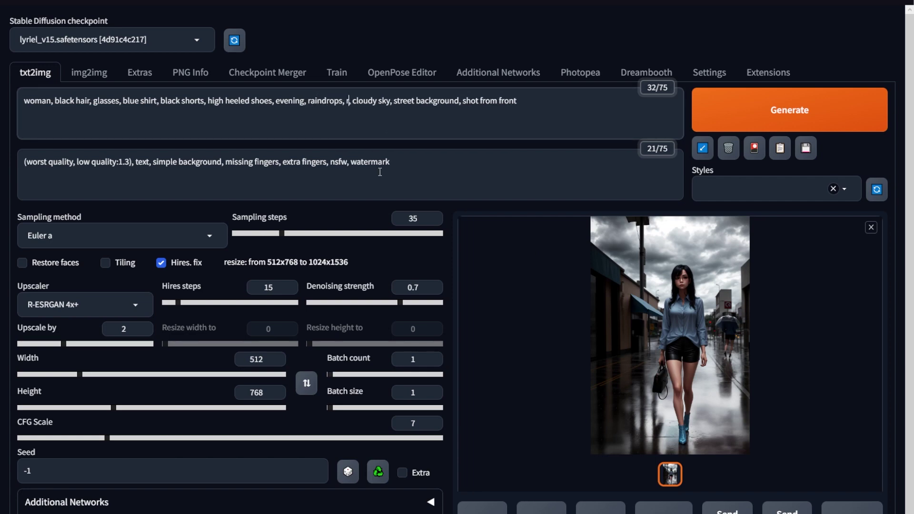
text(ainy day, rain)
click(456, 129)
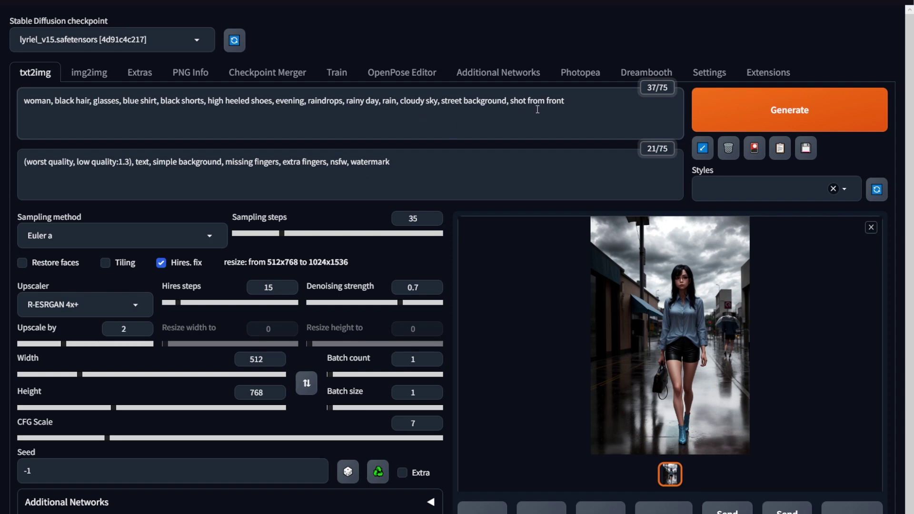
click(746, 120)
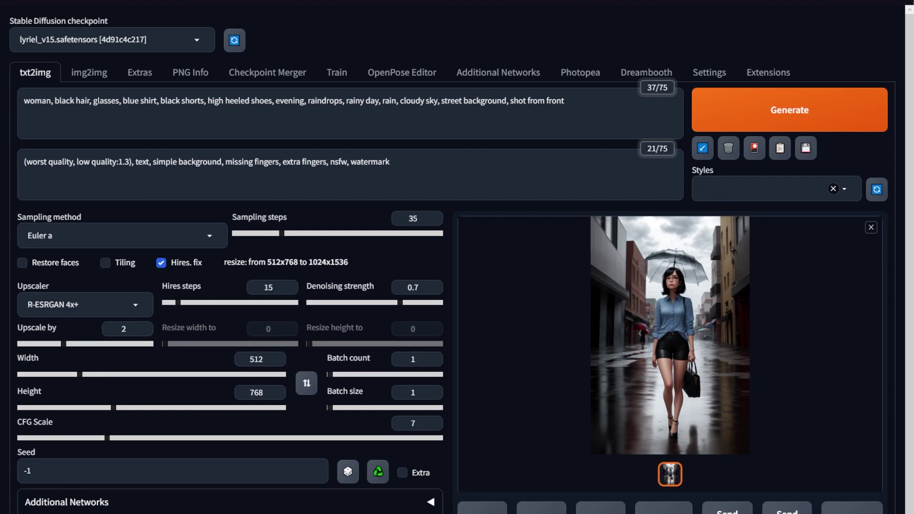
click(675, 265)
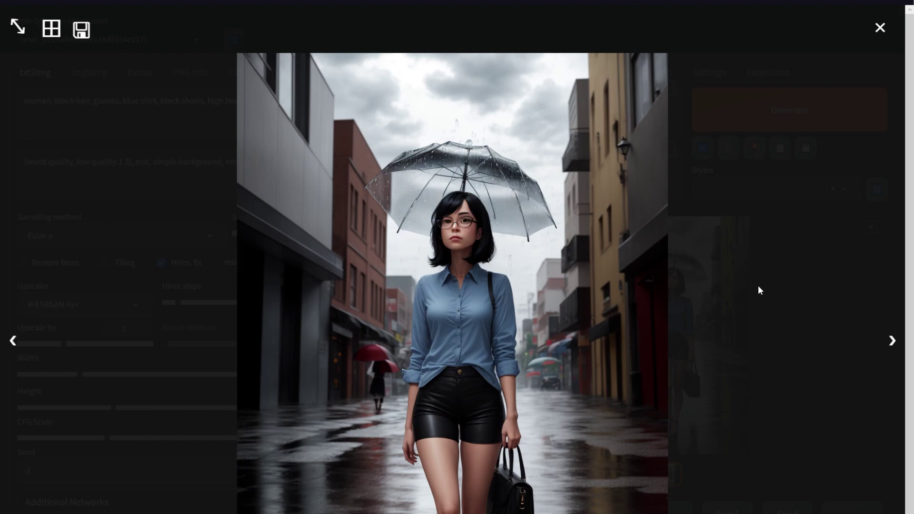
Generate an image with the comicBabes_v1 checkpoint and view it full size.
click(718, 325)
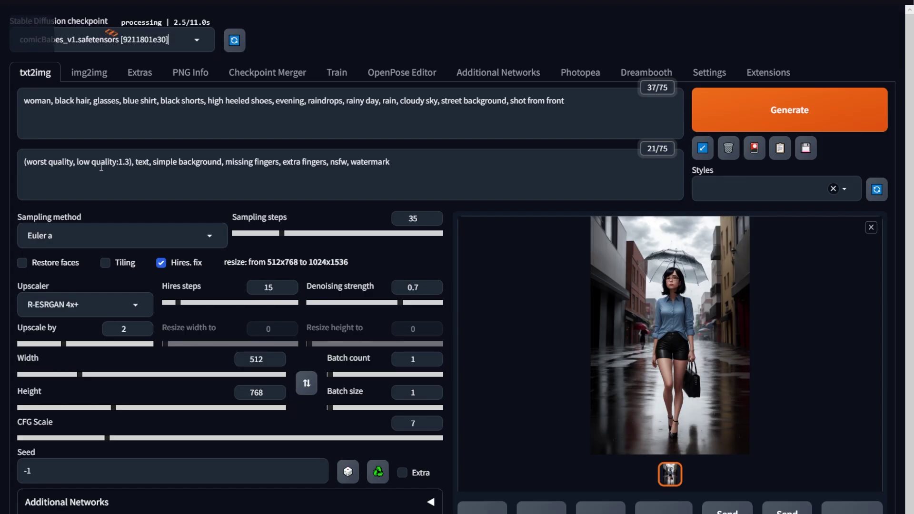
click(772, 113)
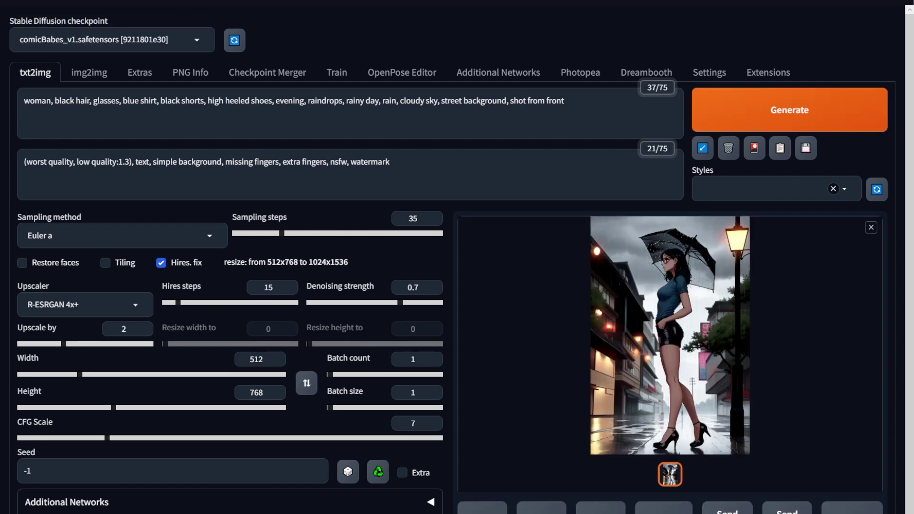
click(705, 303)
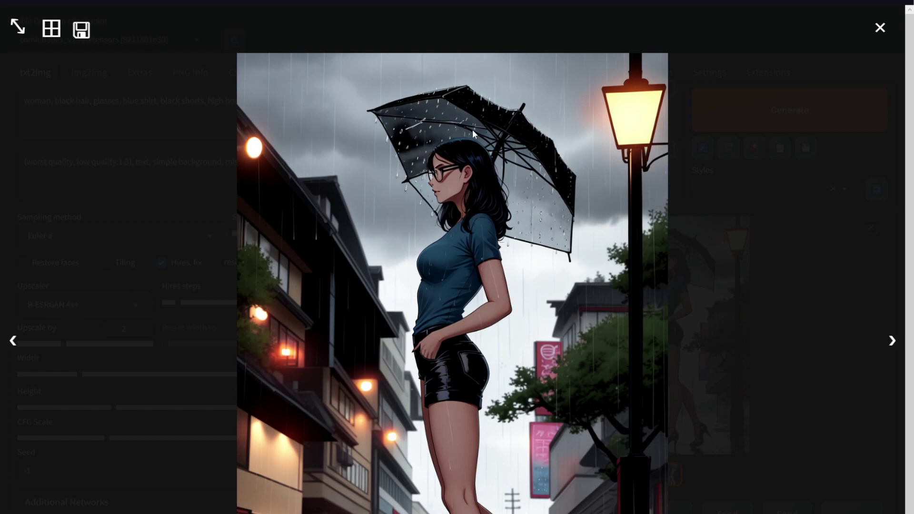
Append ', umbrella' to the negative prompt.
click(595, 279)
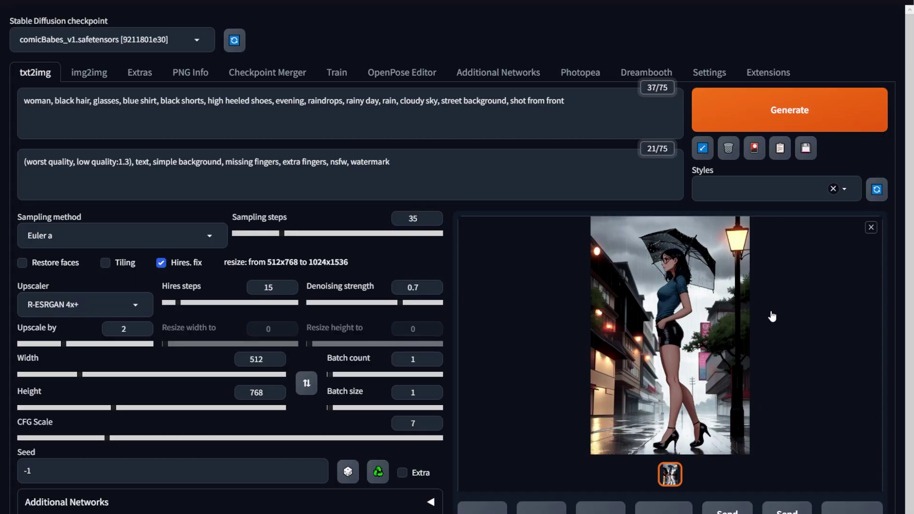
click(441, 193)
text(, umbrella)
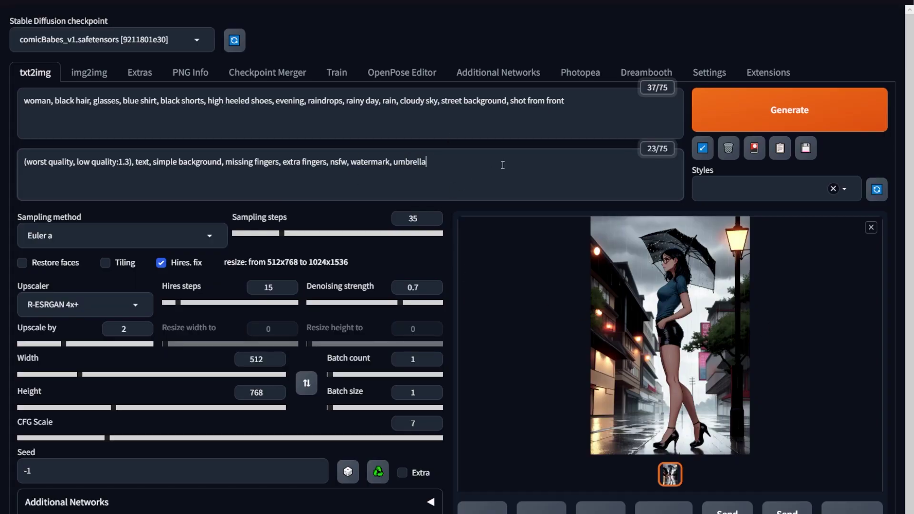
Weight 'shot from front' to 1.2, disable Hires. fix, then generate and review the comic image.
drag(510, 101, 582, 105)
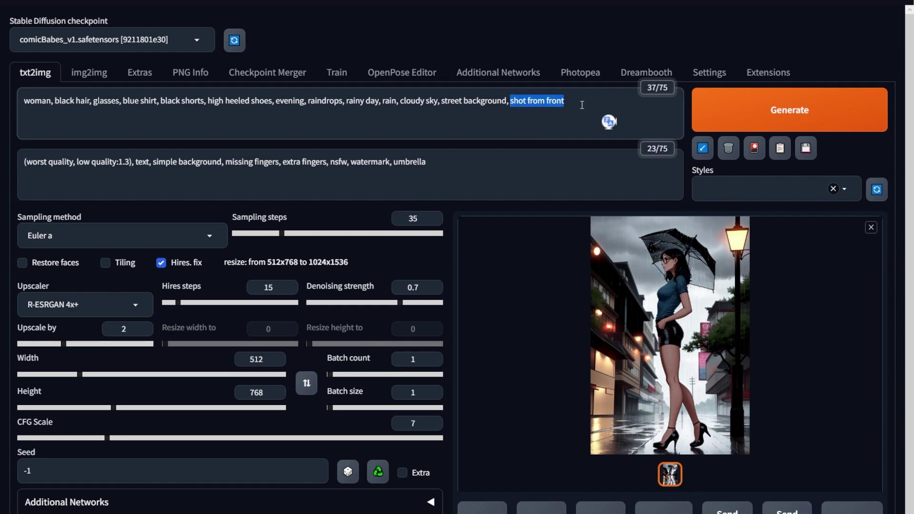
key(ctrl+Up)
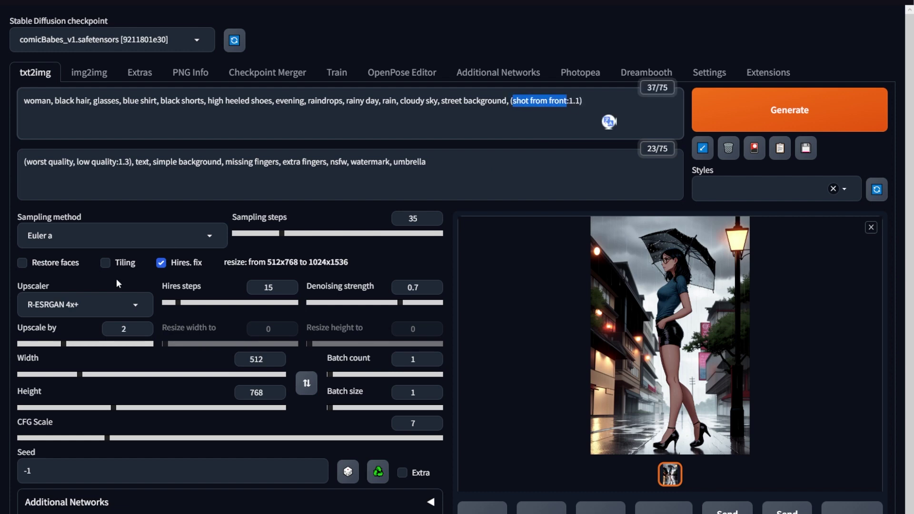
click(160, 265)
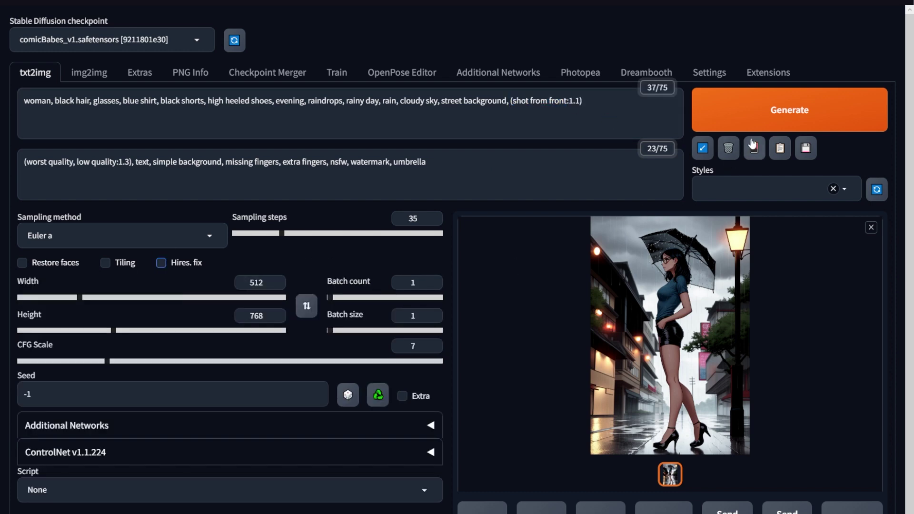
click(757, 116)
key(ctrl+Up)
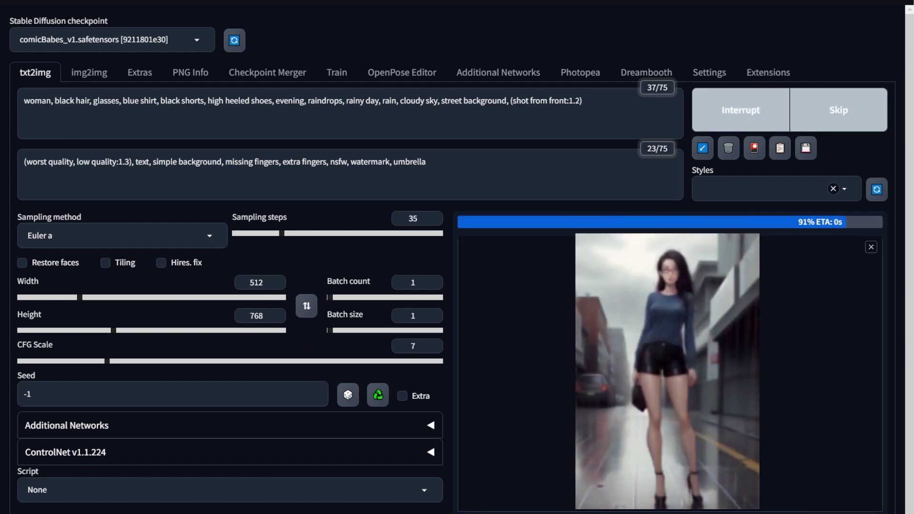
click(710, 336)
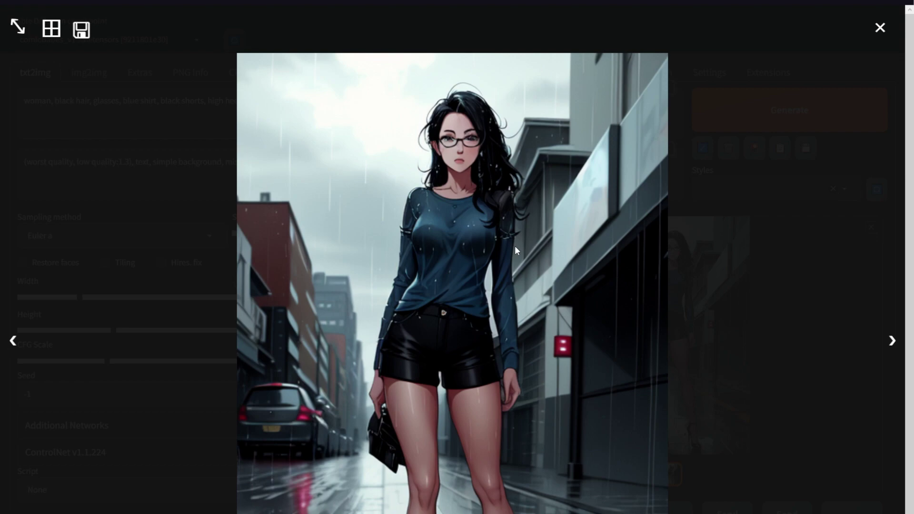
click(686, 279)
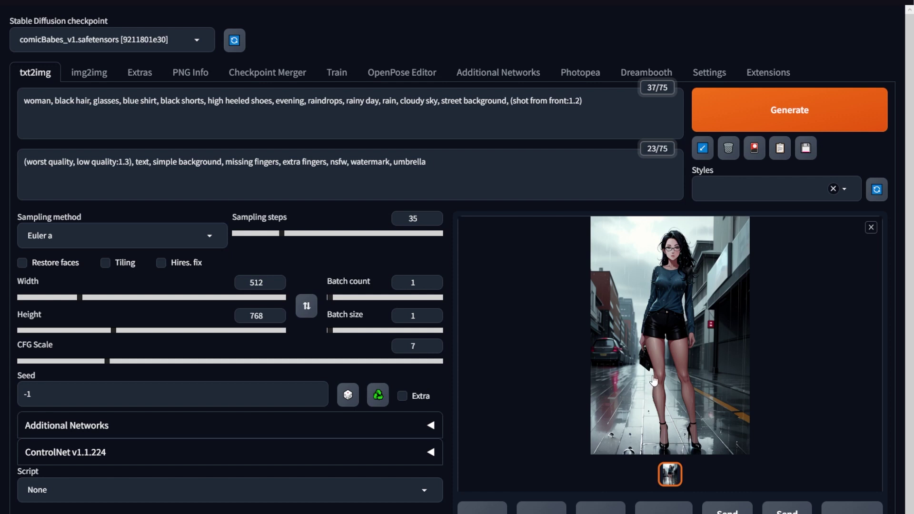
click(699, 350)
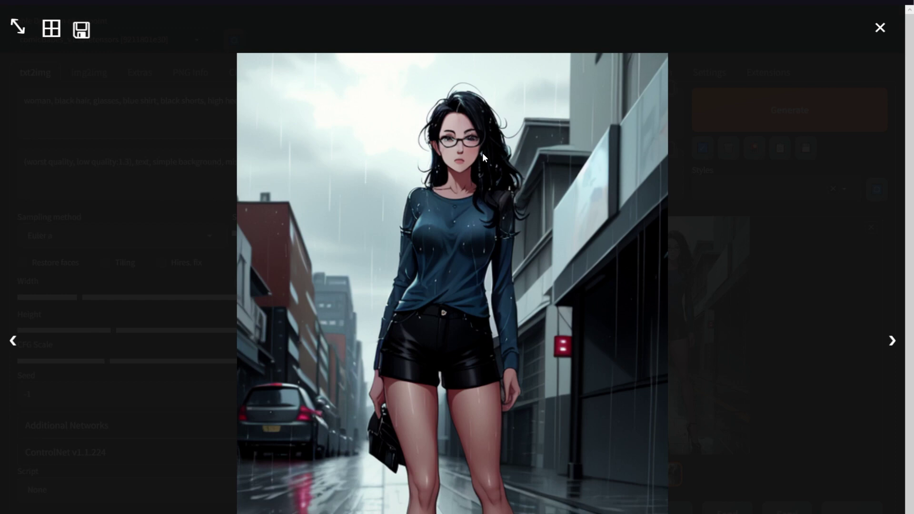
click(391, 376)
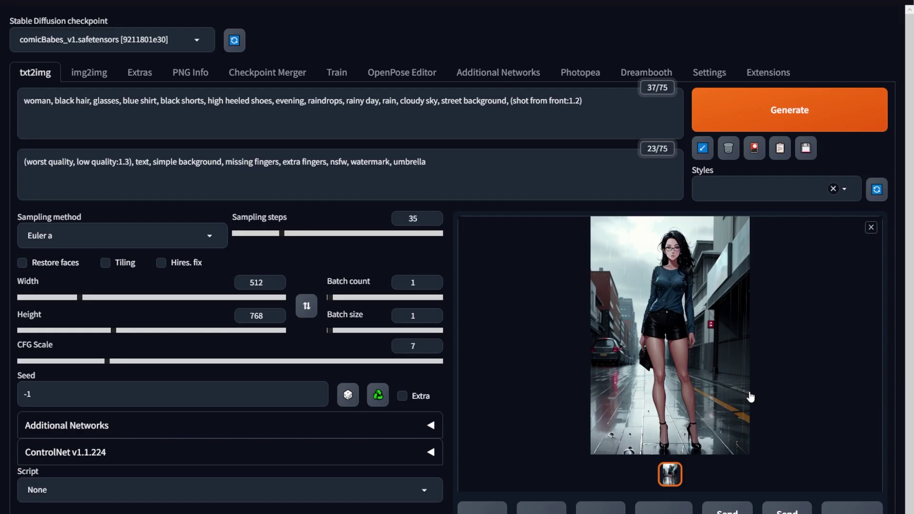